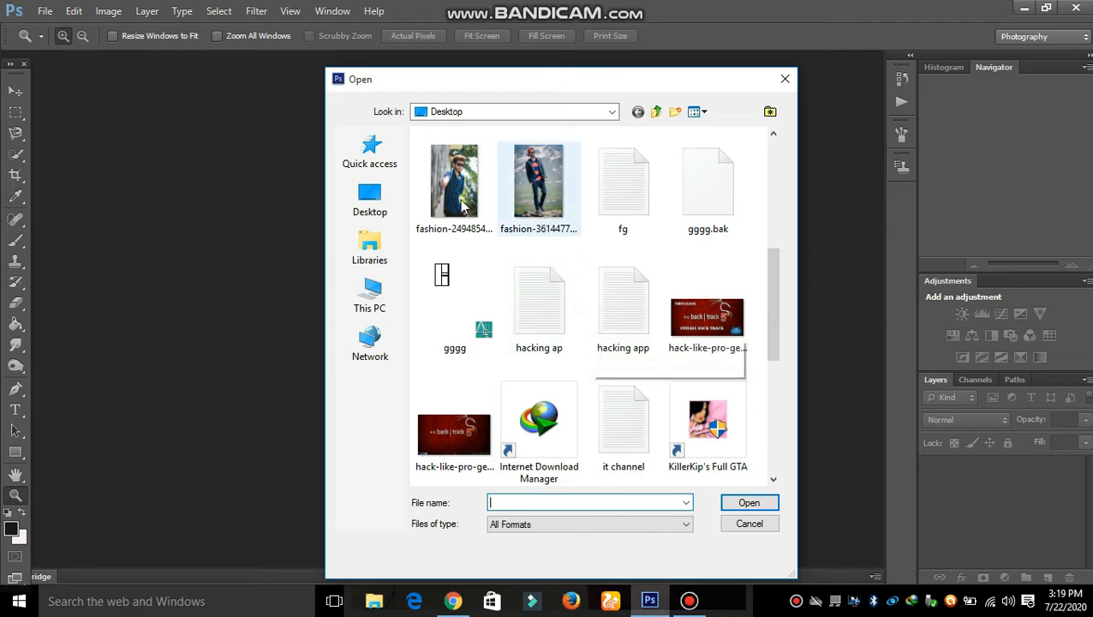
Open fashion-2494854_960_720.jpg so it loads in Camera Raw.
double_click(446, 199)
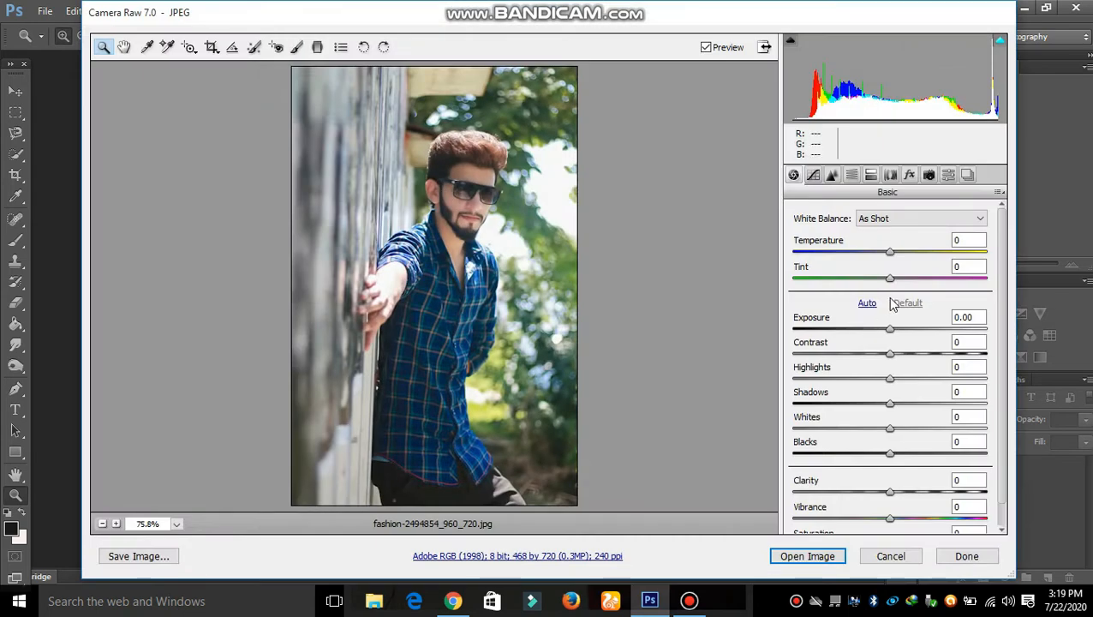
In Camera Raw, set Vibrance +24, Saturation +17 and Highlights +7, then open the image.
left_click(867, 303)
left_click(904, 303)
scroll(893, 485, "down", 1)
mouse_move(895, 502)
left_mouse_down()
mouse_move(918, 502)
mouse_move(897, 520)
mouse_move(909, 517)
left_mouse_up()
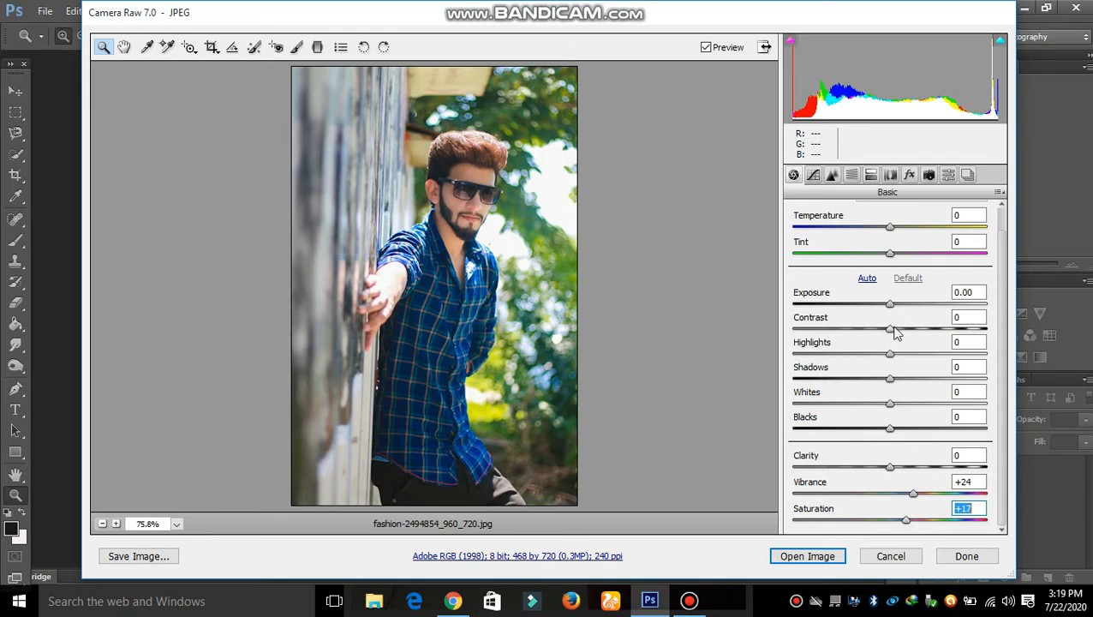
left_click_drag(892, 353, 898, 354)
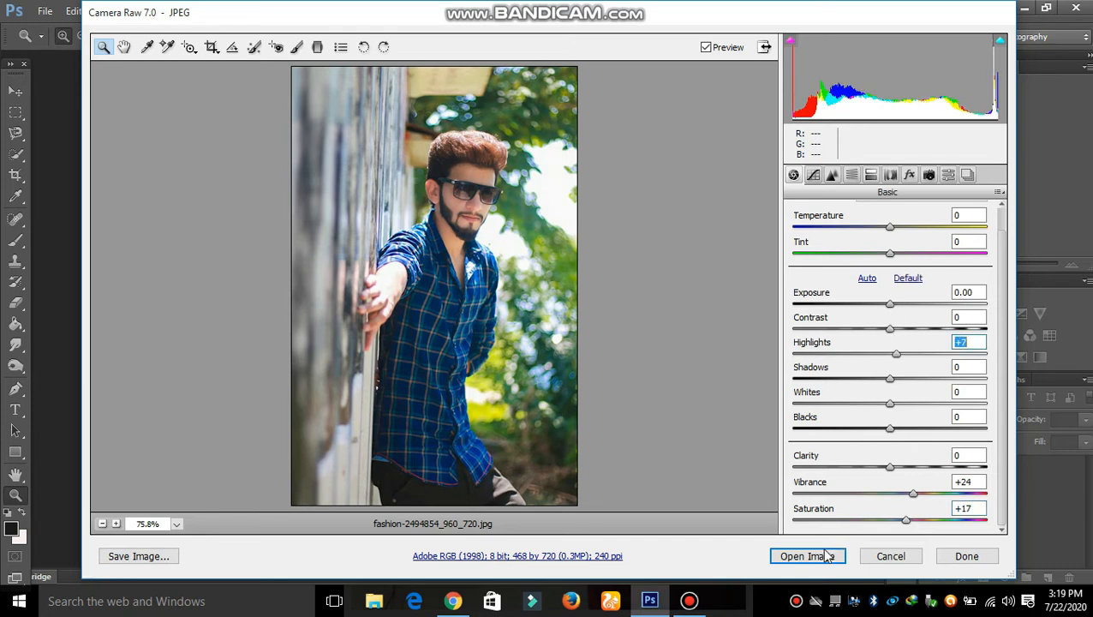
left_click(806, 556)
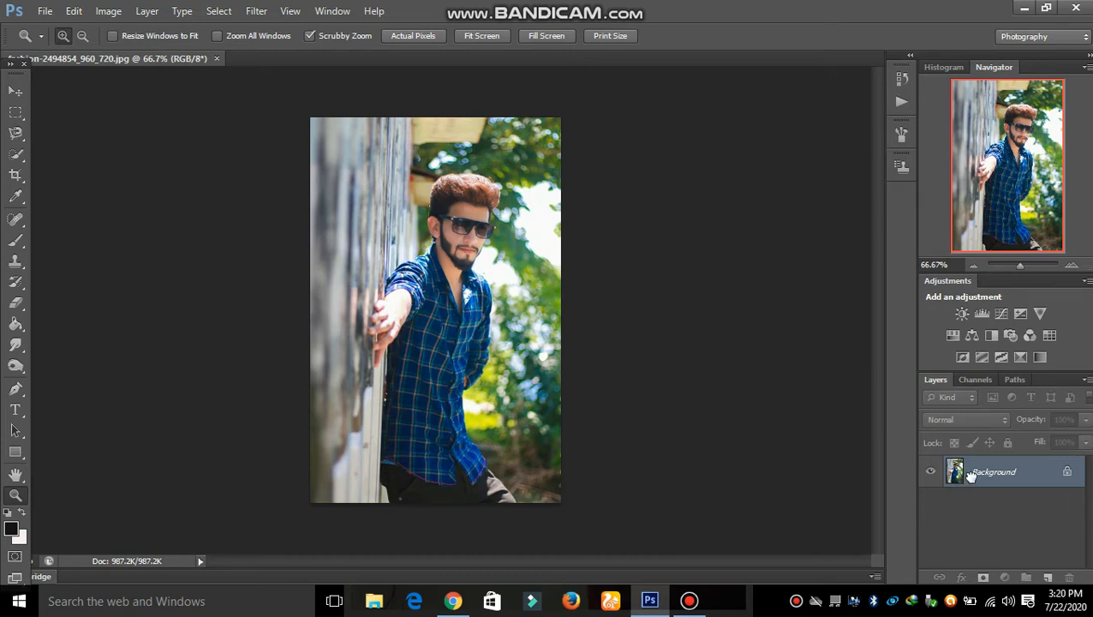
Duplicate the Background layer and quick-select the man's hair, face, shirt and forearm.
left_click_drag(969, 473, 1047, 577)
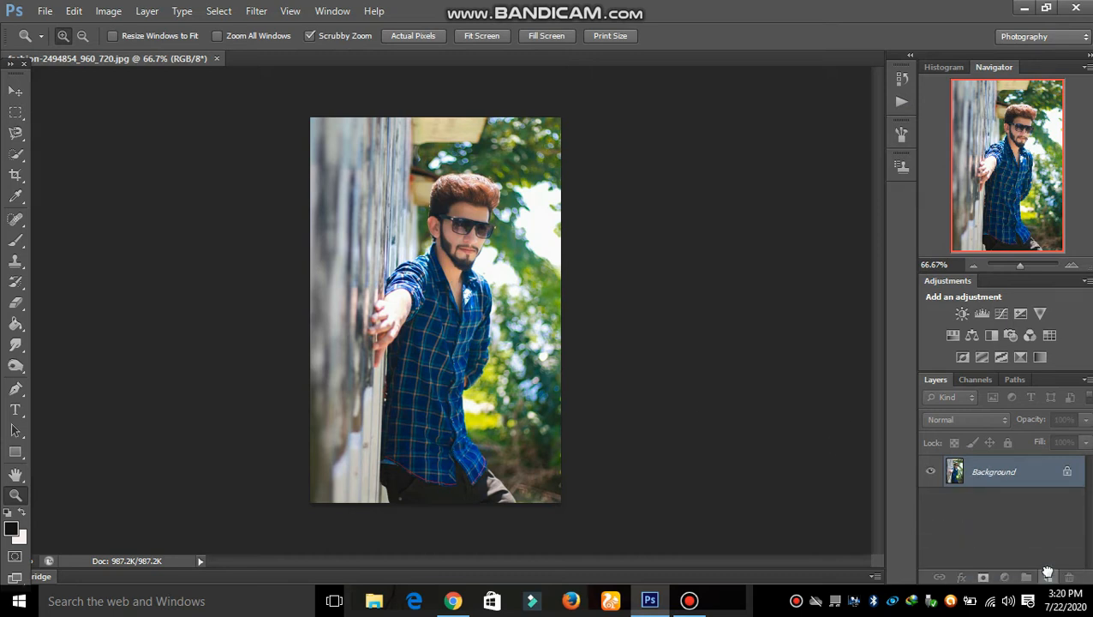
left_click(17, 156)
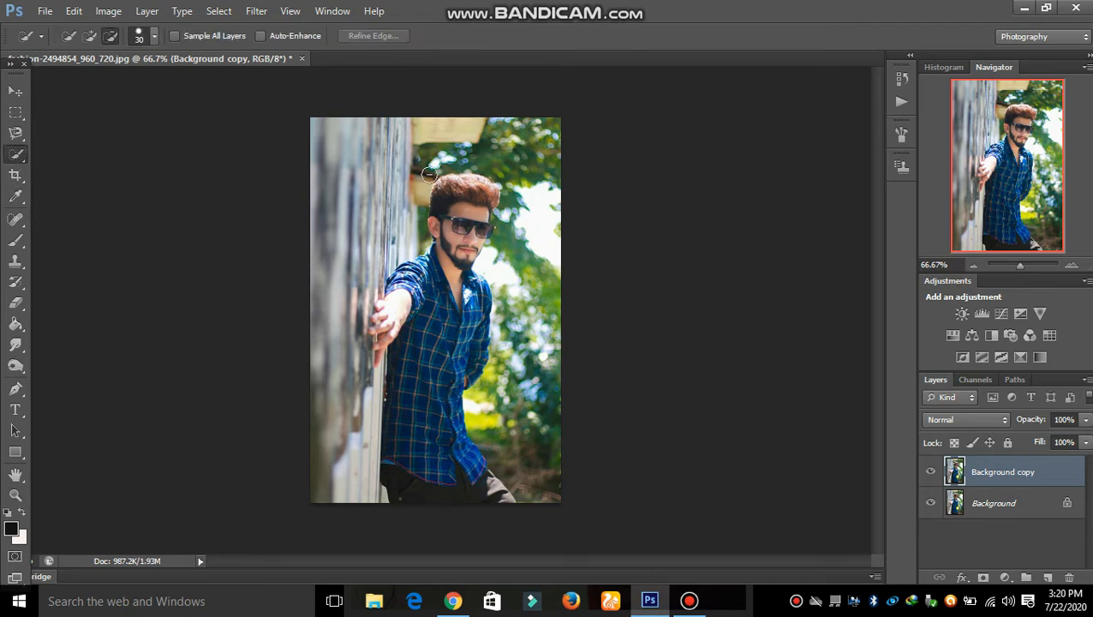
left_click(89, 35)
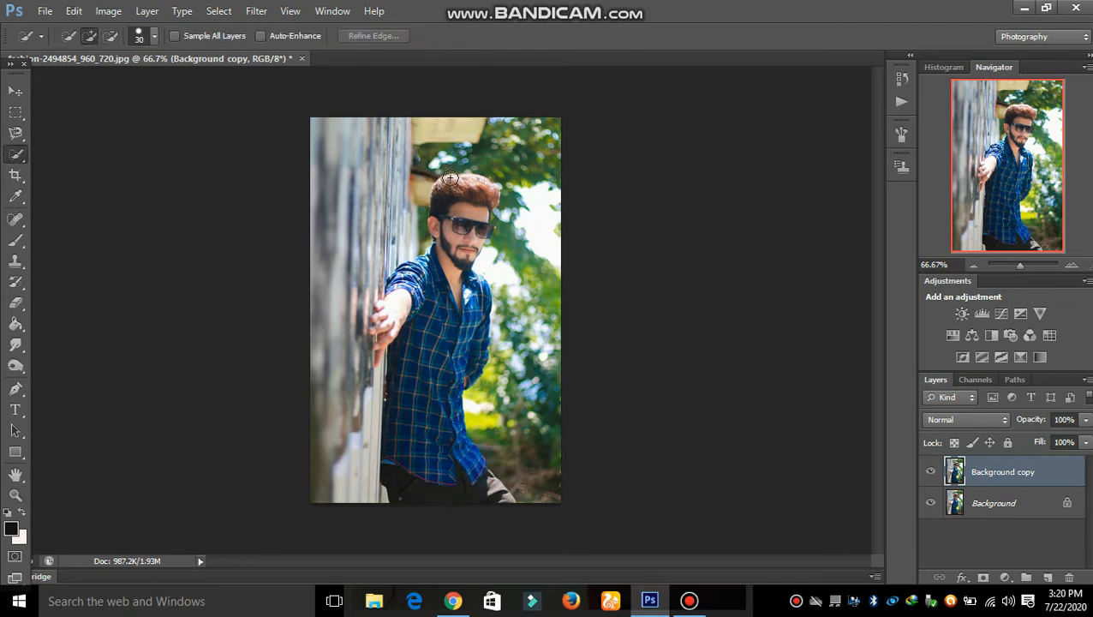
mouse_move(445, 181)
left_mouse_down()
mouse_move(475, 189)
mouse_move(422, 340)
mouse_move(430, 436)
mouse_move(420, 484)
mouse_move(462, 494)
mouse_move(434, 415)
left_mouse_up()
left_click_drag(458, 353, 471, 300)
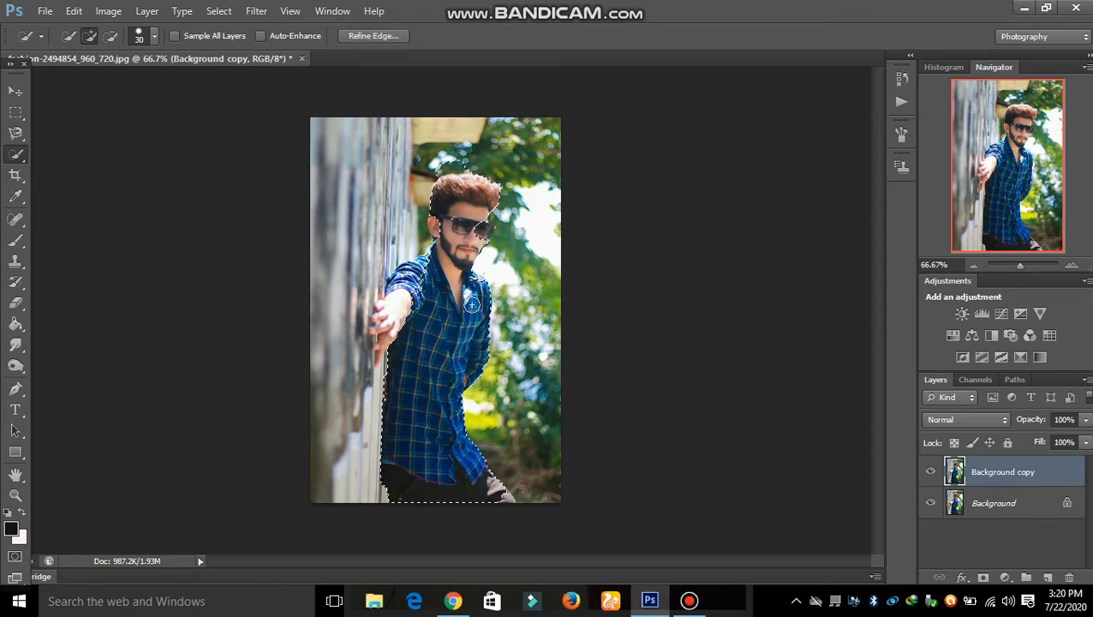
left_click_drag(397, 310, 380, 360)
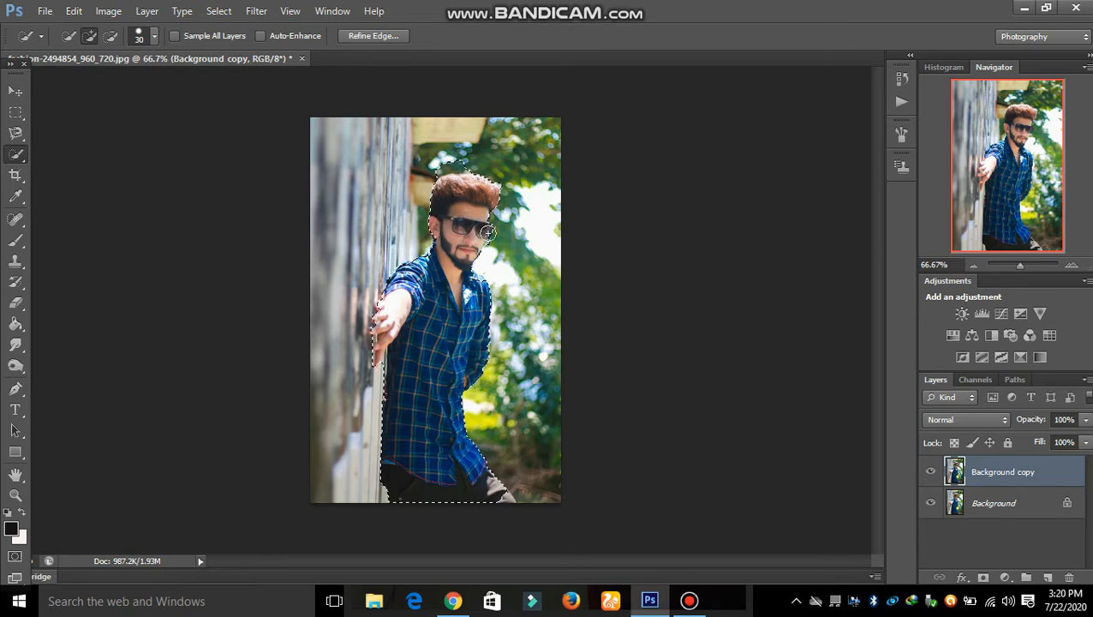
Remove the stray bump above the hair and copy the selected man to Layer 1.
left_click(113, 36)
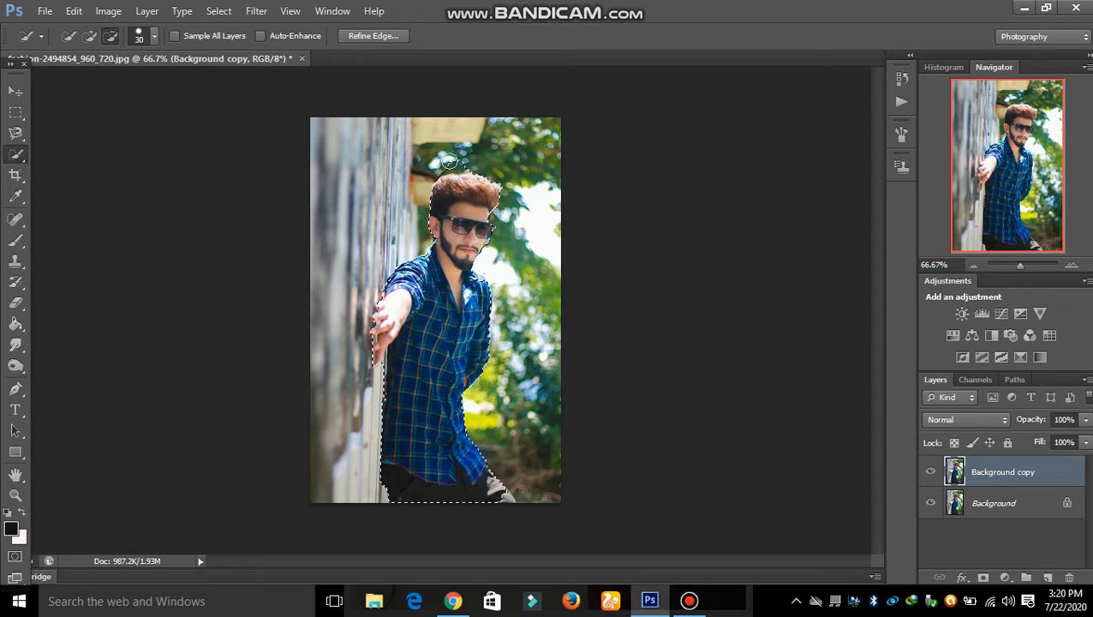
left_click_drag(451, 160, 466, 158)
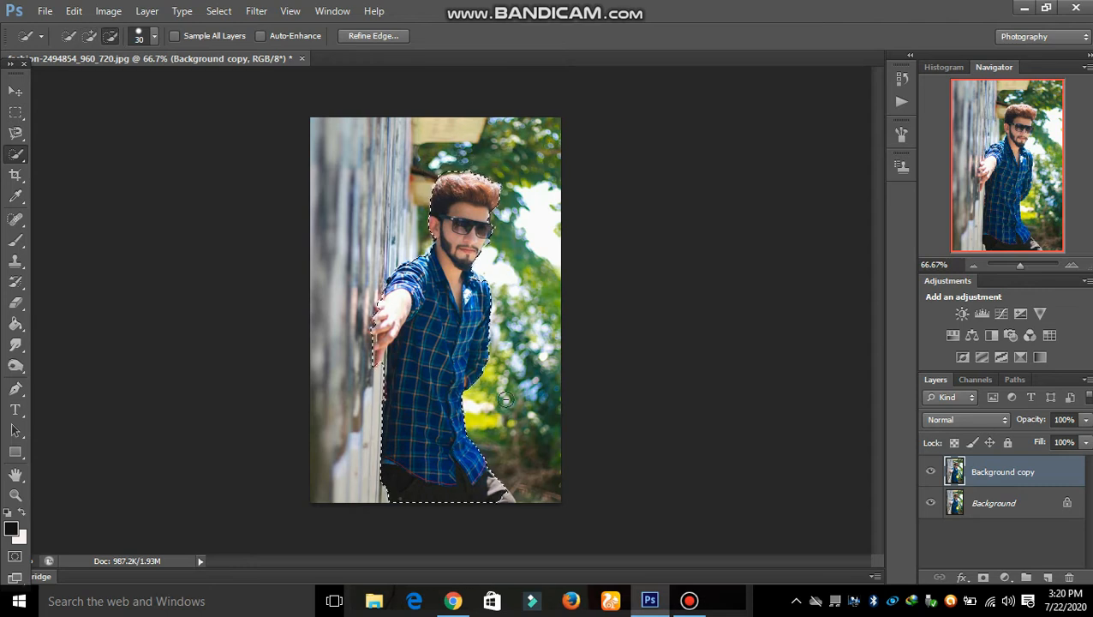
right_click(436, 367)
left_click(494, 190)
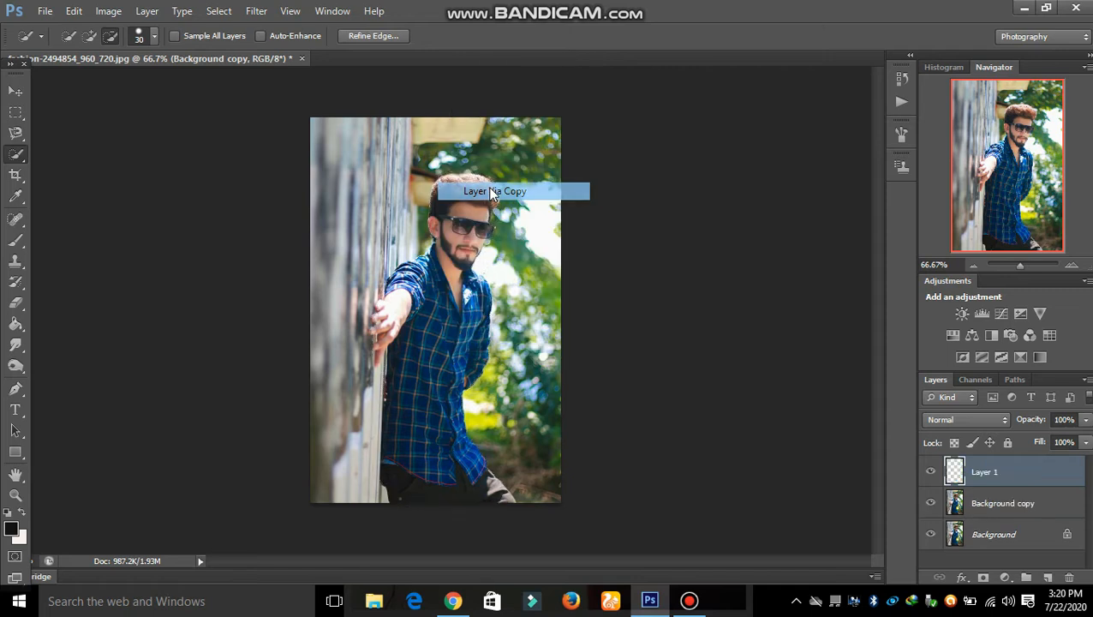
On Background copy, add Vibrance and Brightness/Contrast (Brightness 22) adjustment layers.
left_click(963, 506)
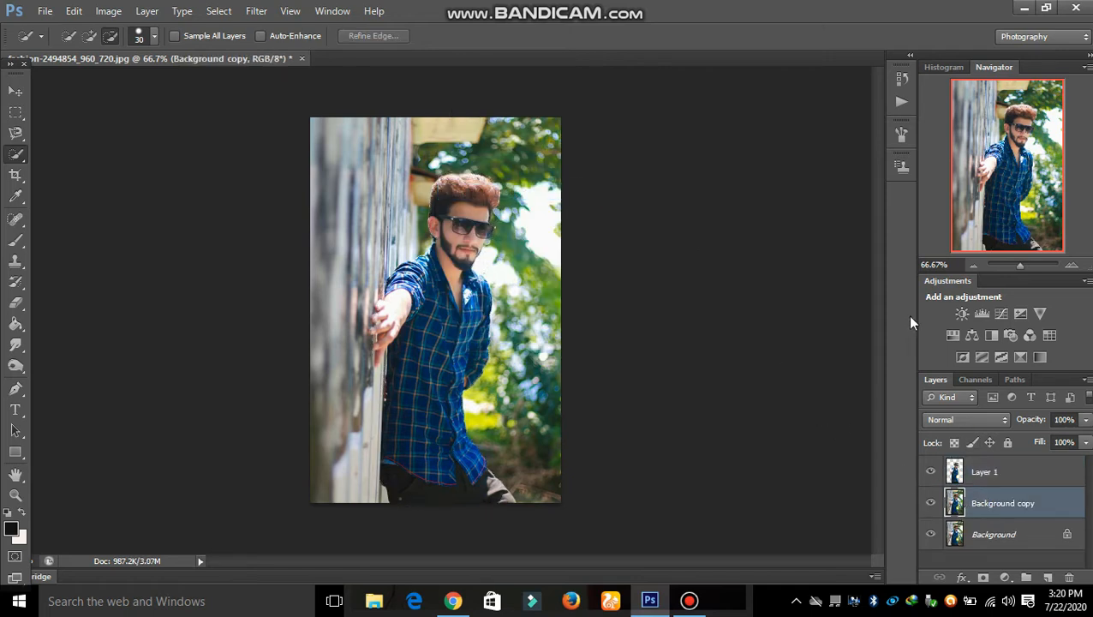
left_click(1040, 315)
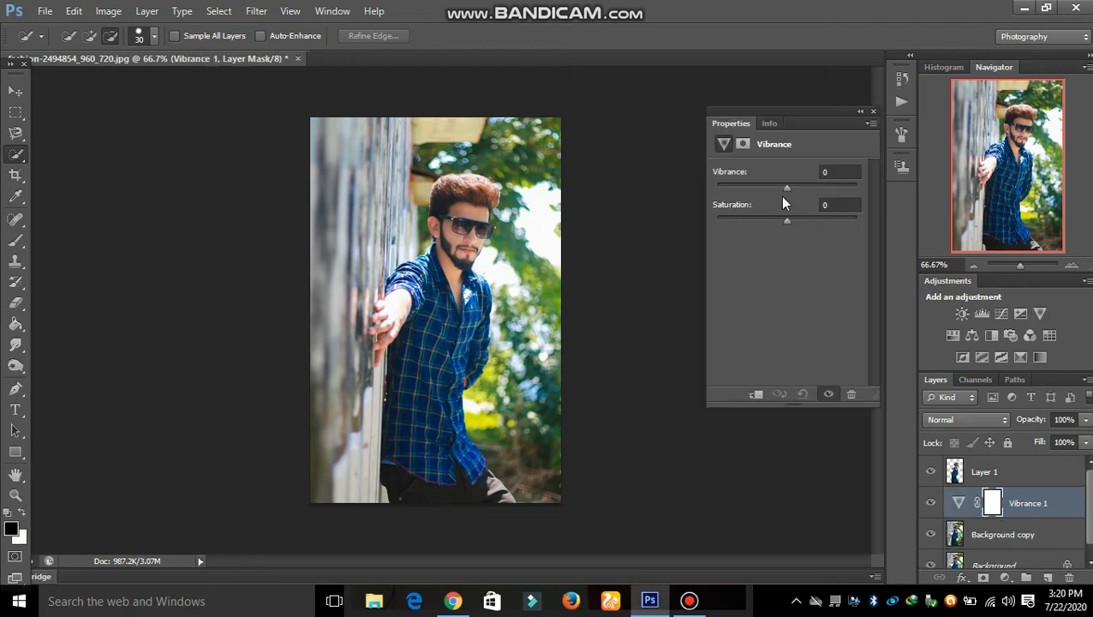
left_click_drag(803, 186, 801, 220)
left_click(873, 112)
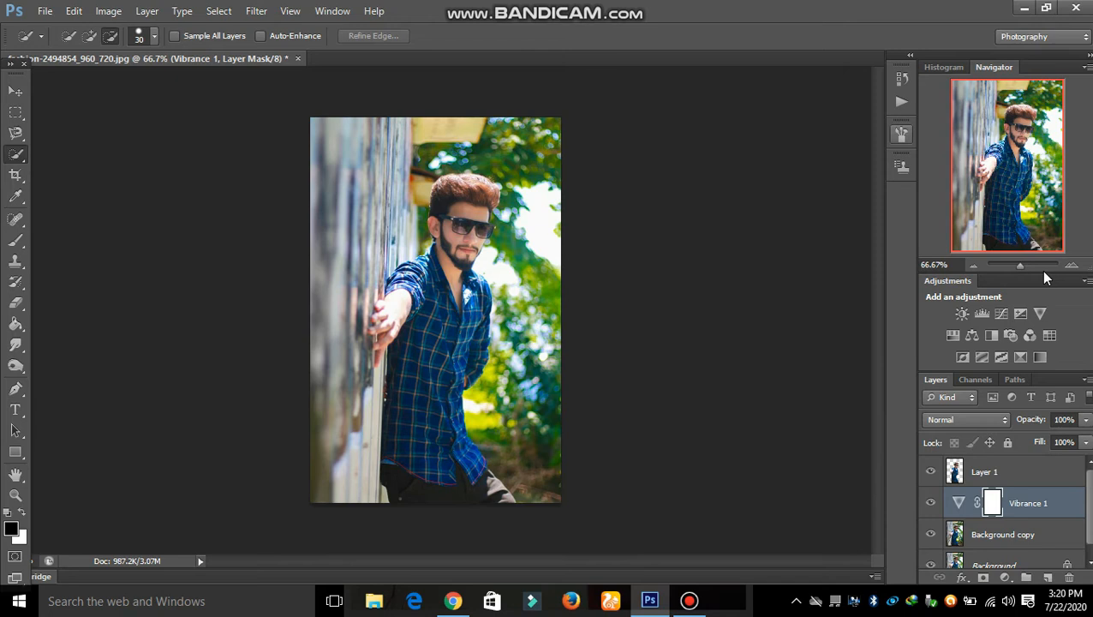
left_click(963, 314)
left_click_drag(792, 214, 798, 214)
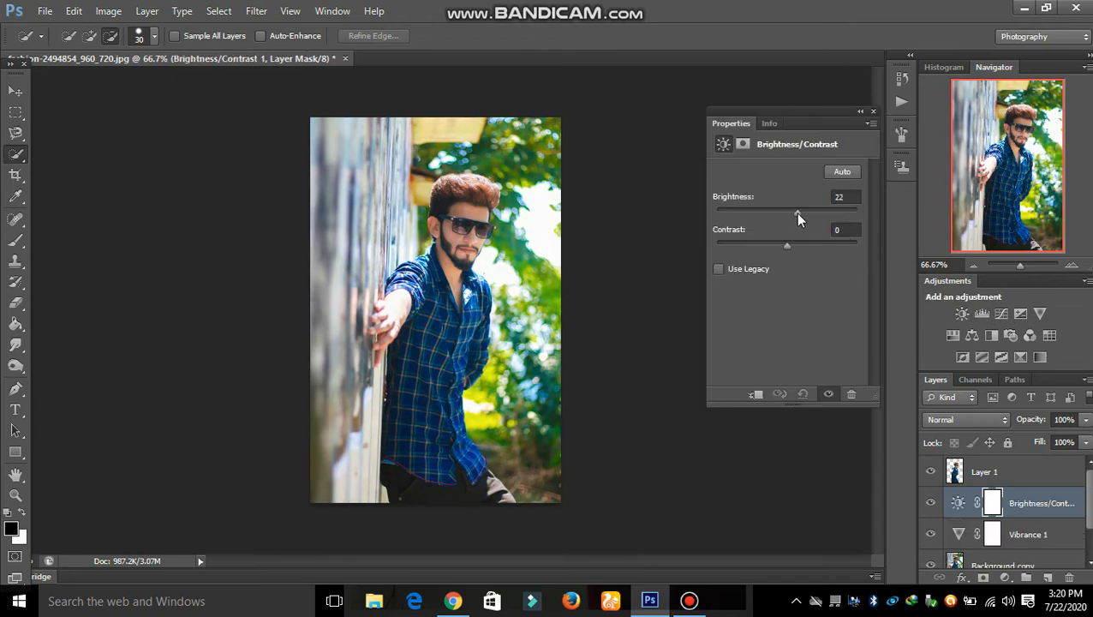
Add Levels, Curves, Exposure, Hue/Saturation (-9, +11) and Color Balance (-27, +27, -22) layers.
left_click(983, 313)
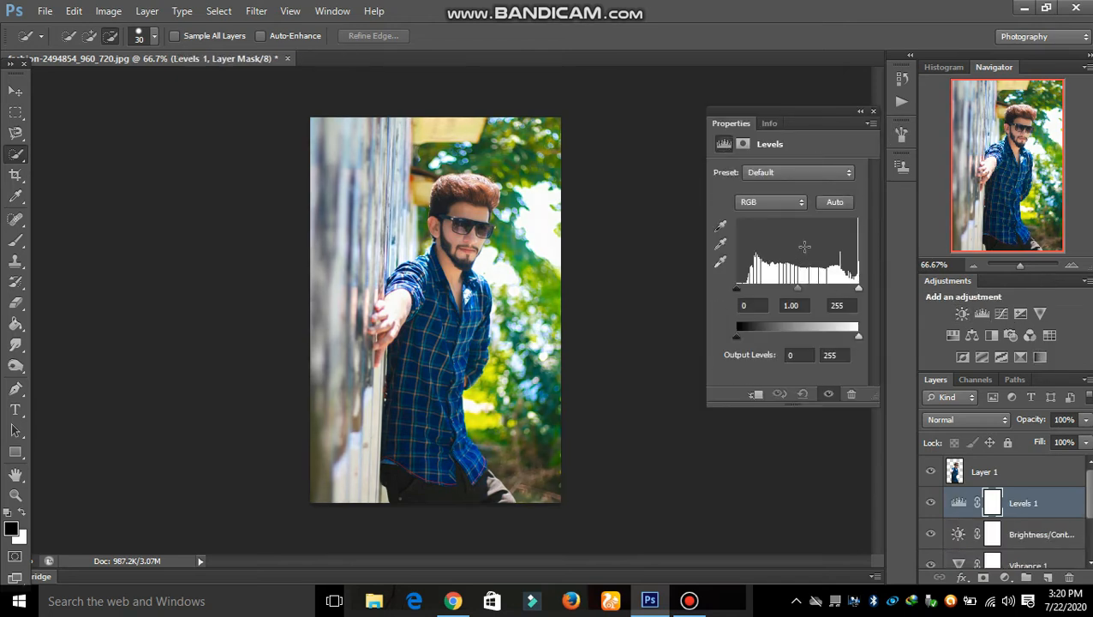
left_click(1001, 314)
left_click(1020, 314)
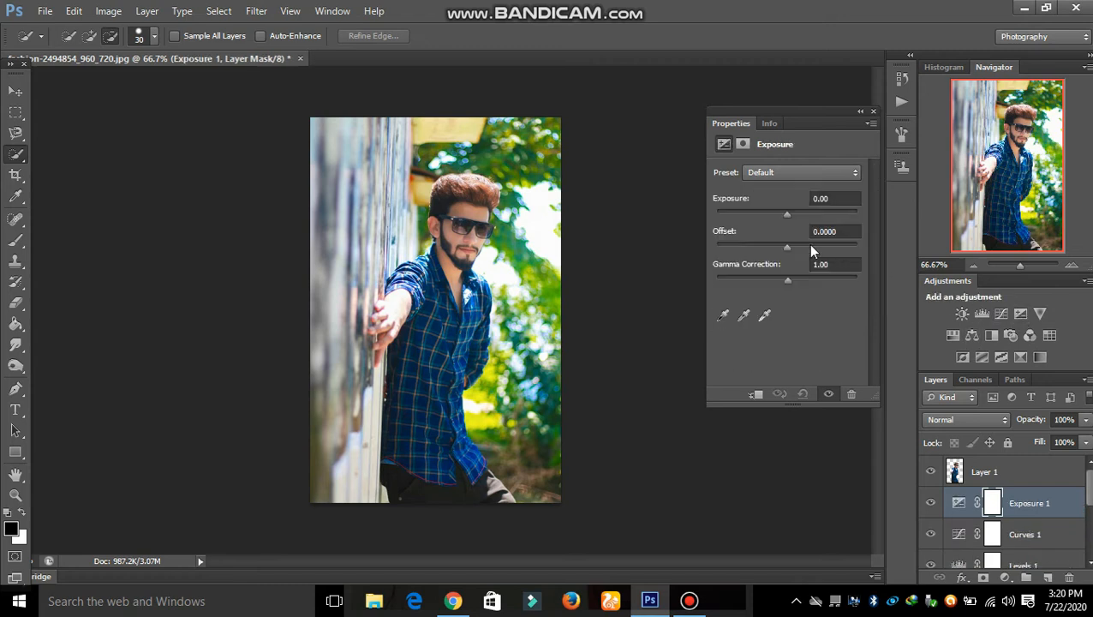
left_click(953, 335)
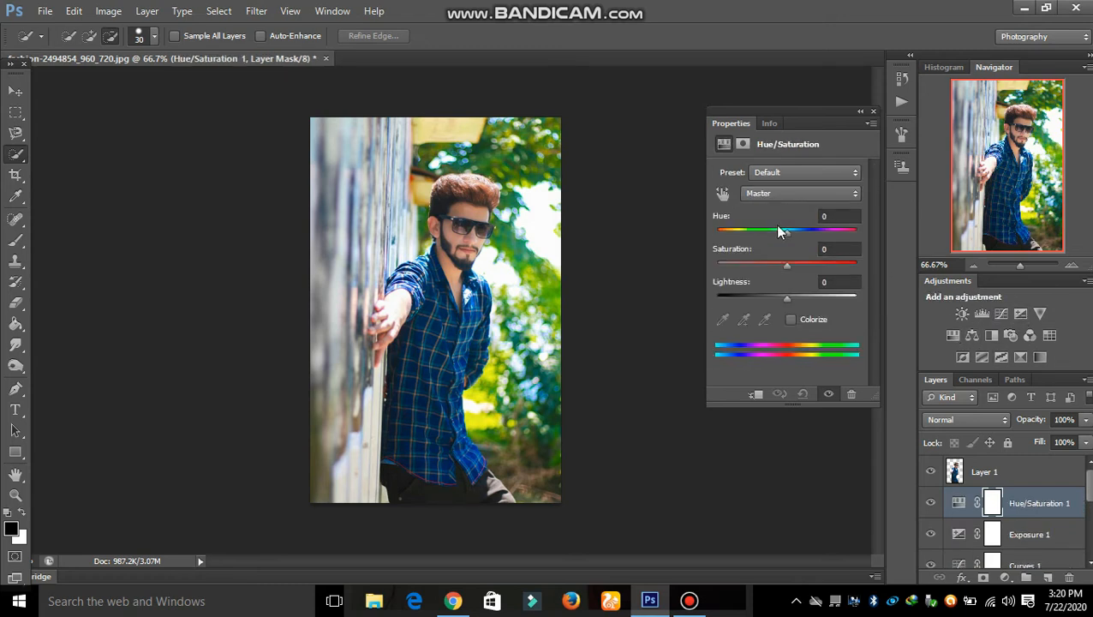
left_click_drag(789, 230, 794, 265)
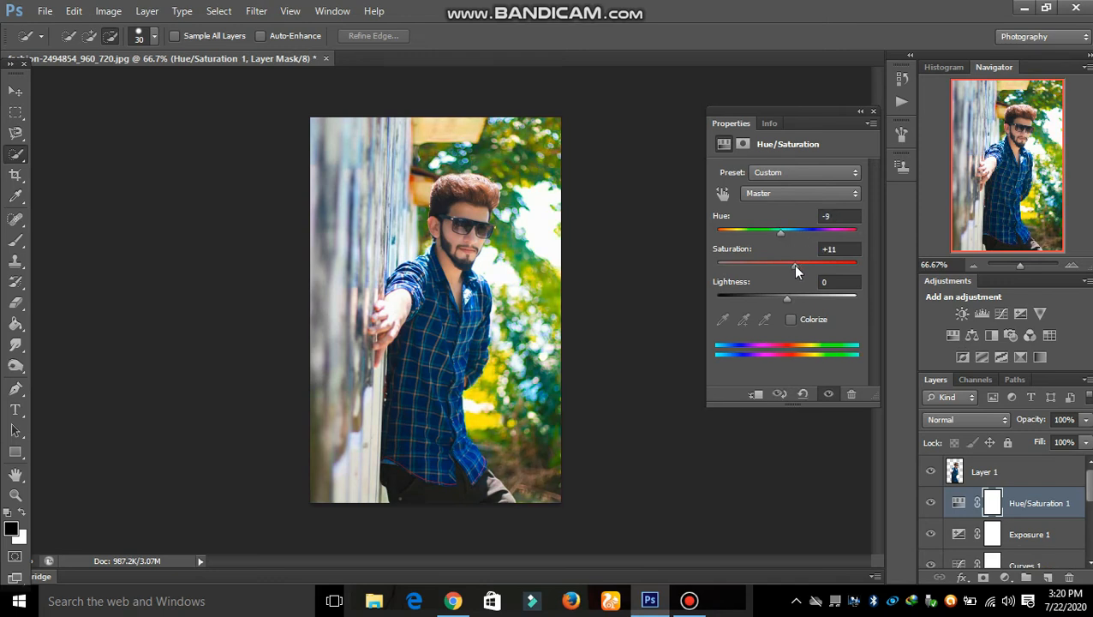
left_click(972, 336)
left_click_drag(764, 210, 749, 265)
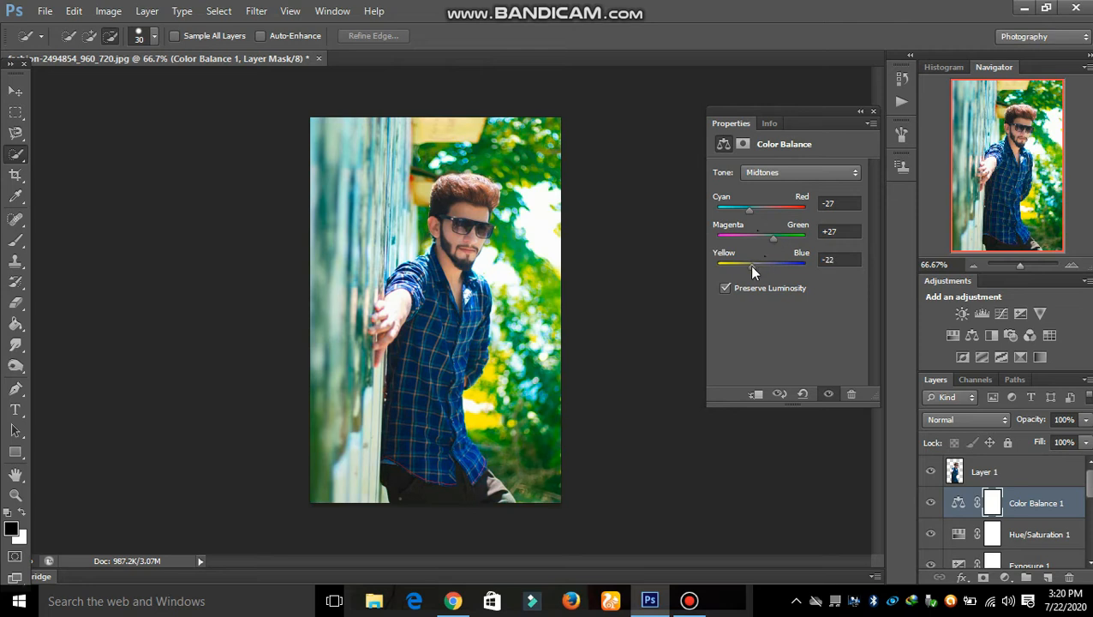
left_click(874, 113)
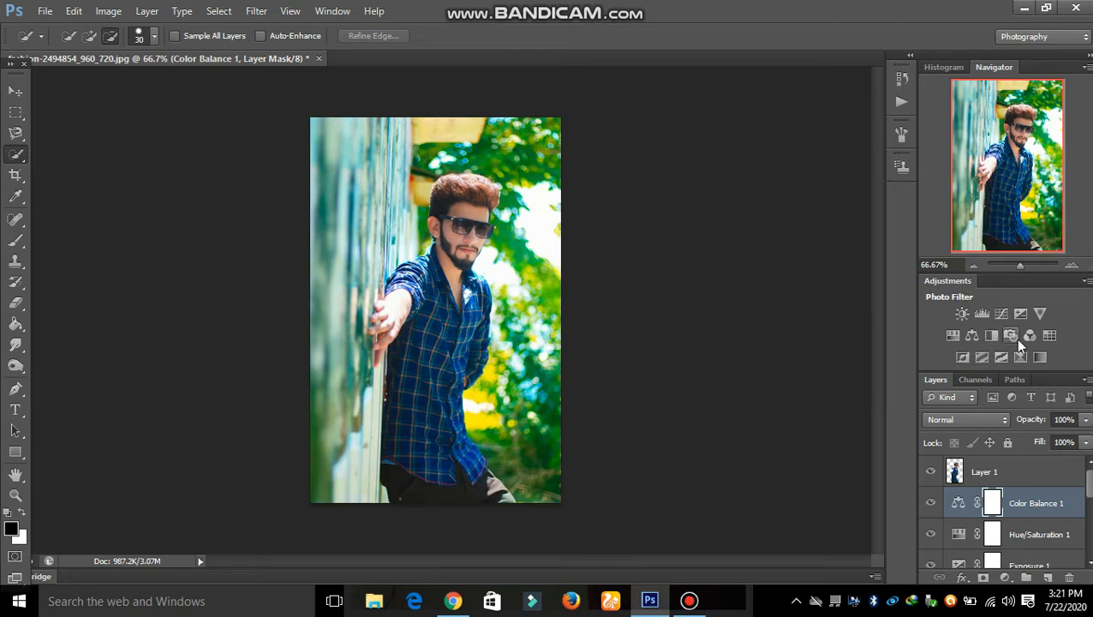
Add a Color Lookup layer using the Cobalt-Carmine abstract look.
left_click(1049, 335)
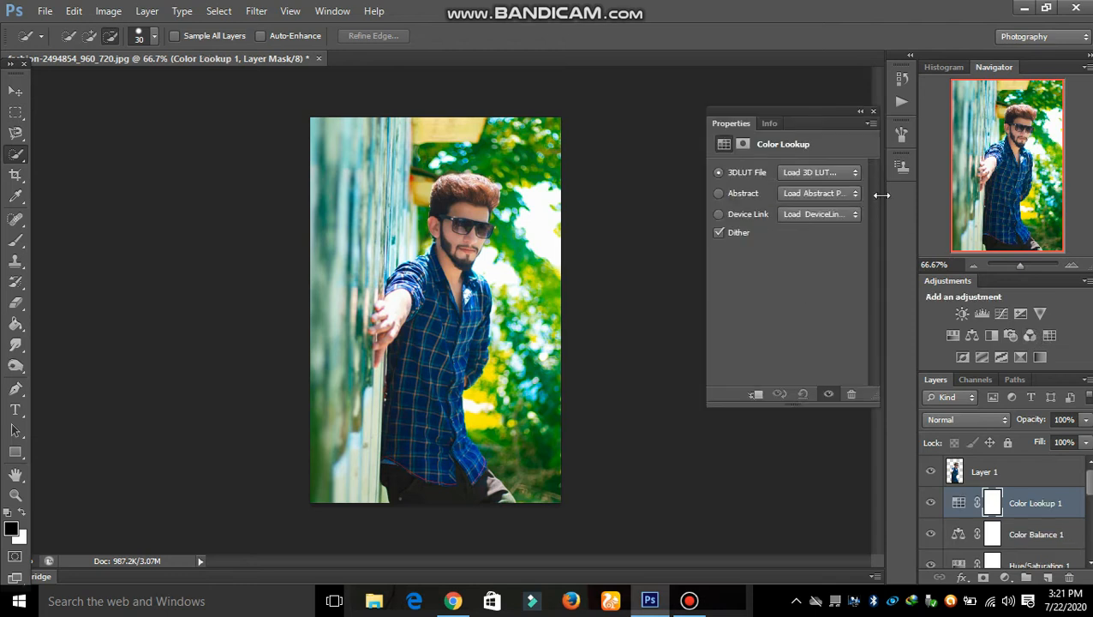
left_click(840, 193)
left_click(838, 278)
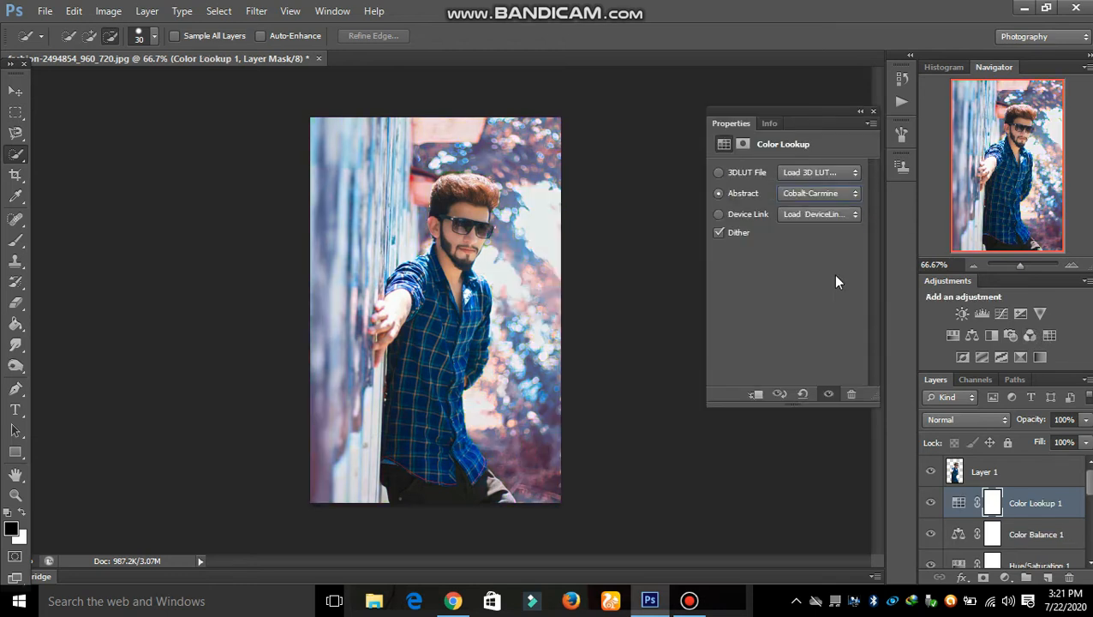
key("Down")
key("Down")
key("Down")
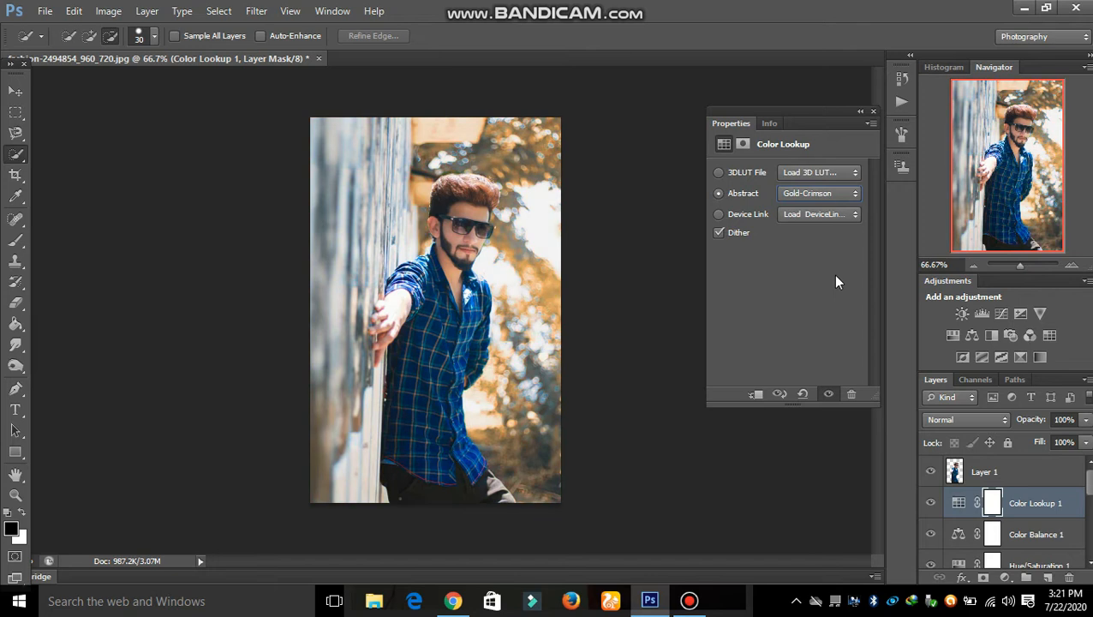
key("Down")
key("Down")
key("Down")
key("Up")
key("Up")
key("Up")
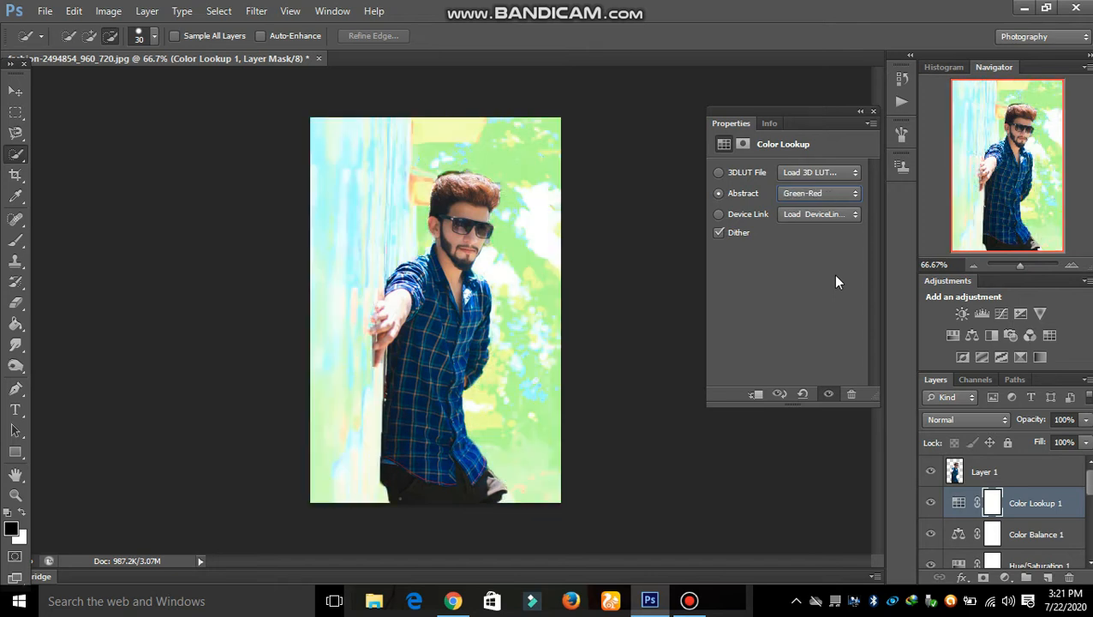
key("Up")
key("Up")
key("Up")
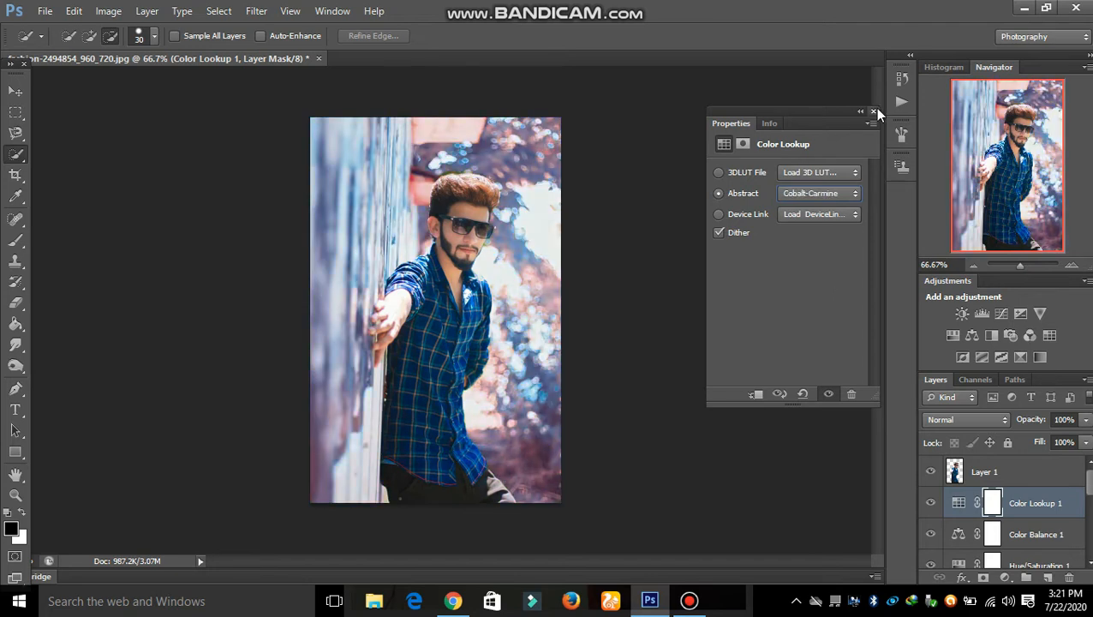
left_click(873, 111)
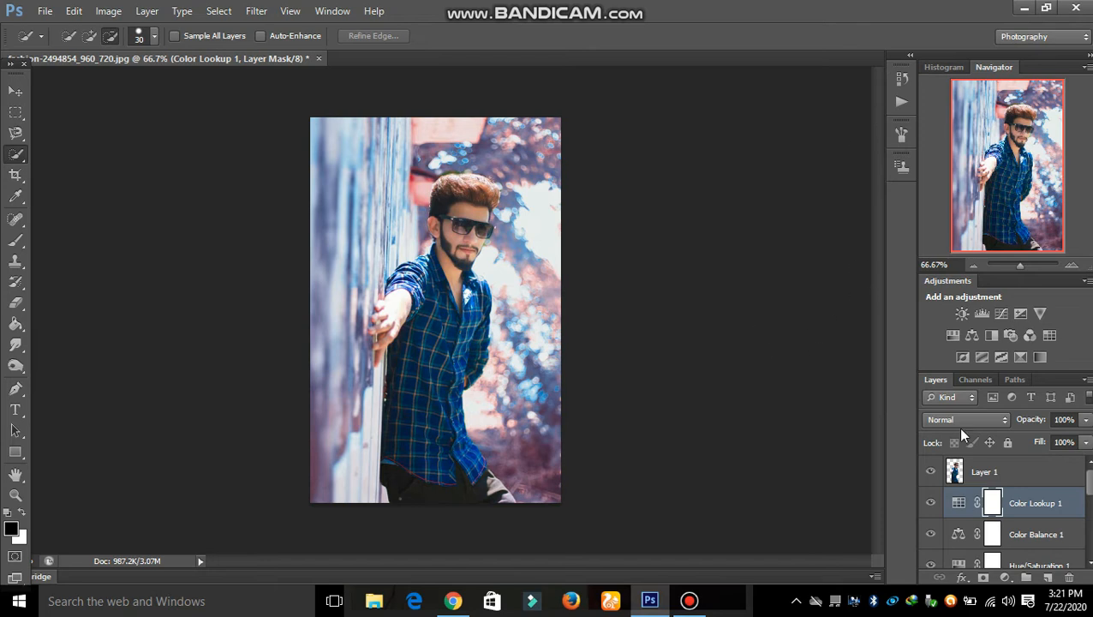
Above Layer 1, add a Brightness/Contrast layer set to Brightness 24.
scroll(989, 514, "down", 1)
scroll(986, 510, "down", 1)
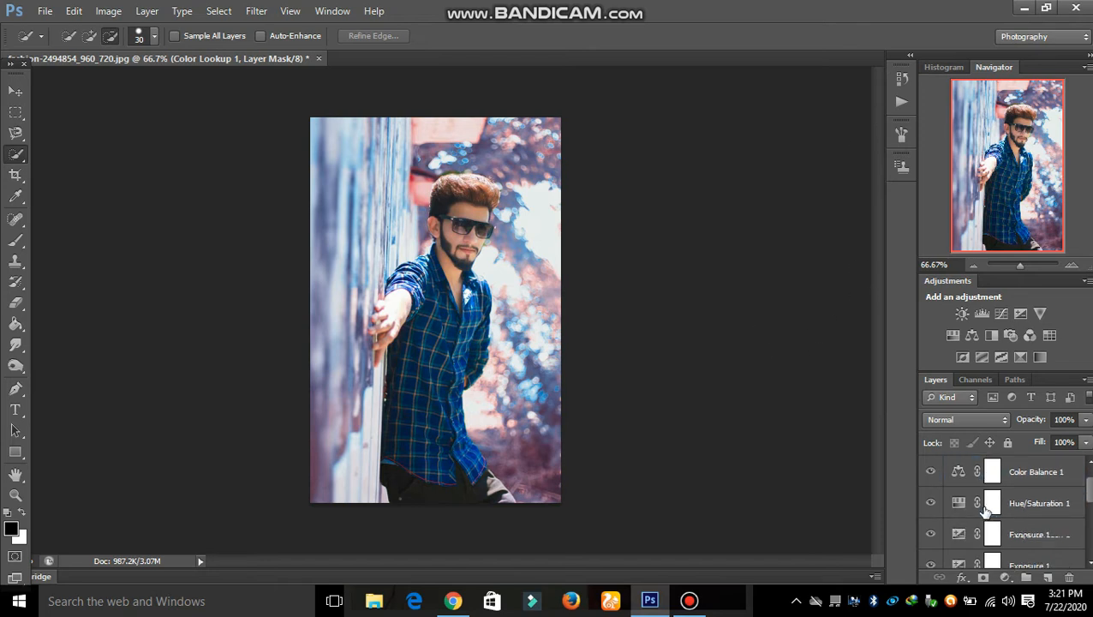
scroll(985, 511, "down", 1)
scroll(989, 508, "up", 3)
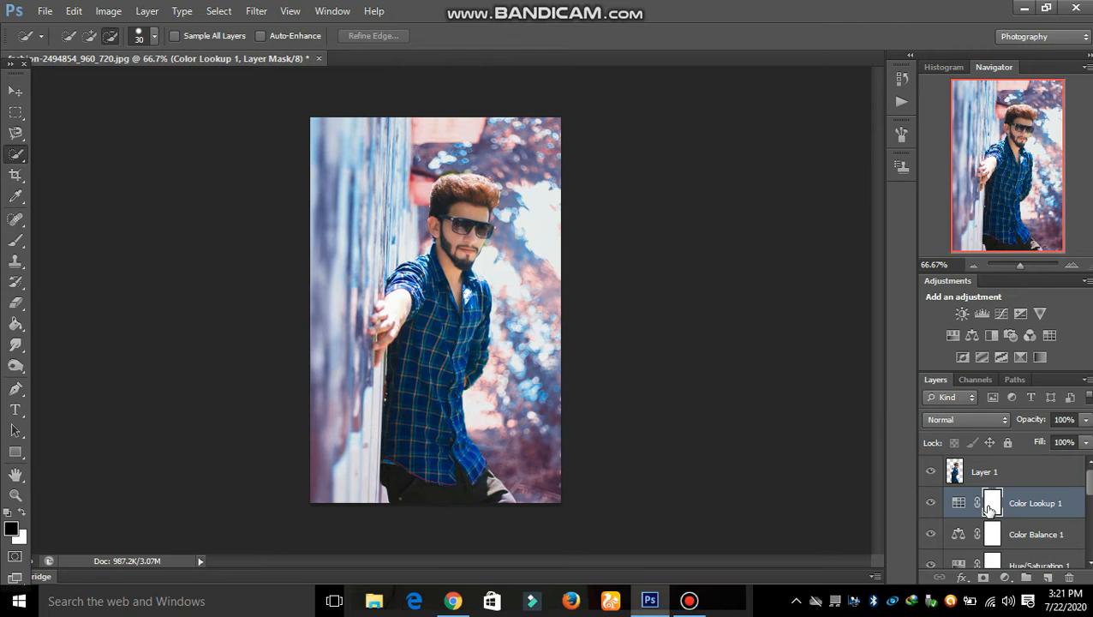
scroll(989, 510, "down", 3)
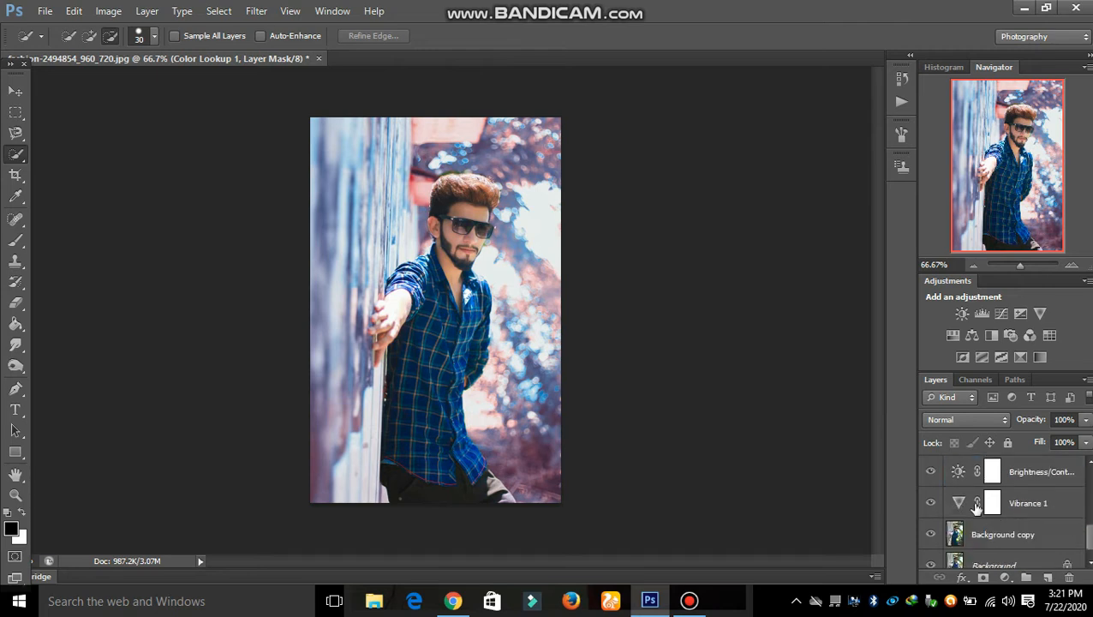
scroll(976, 507, "up", 2)
scroll(979, 487, "up", 1)
left_click(969, 472)
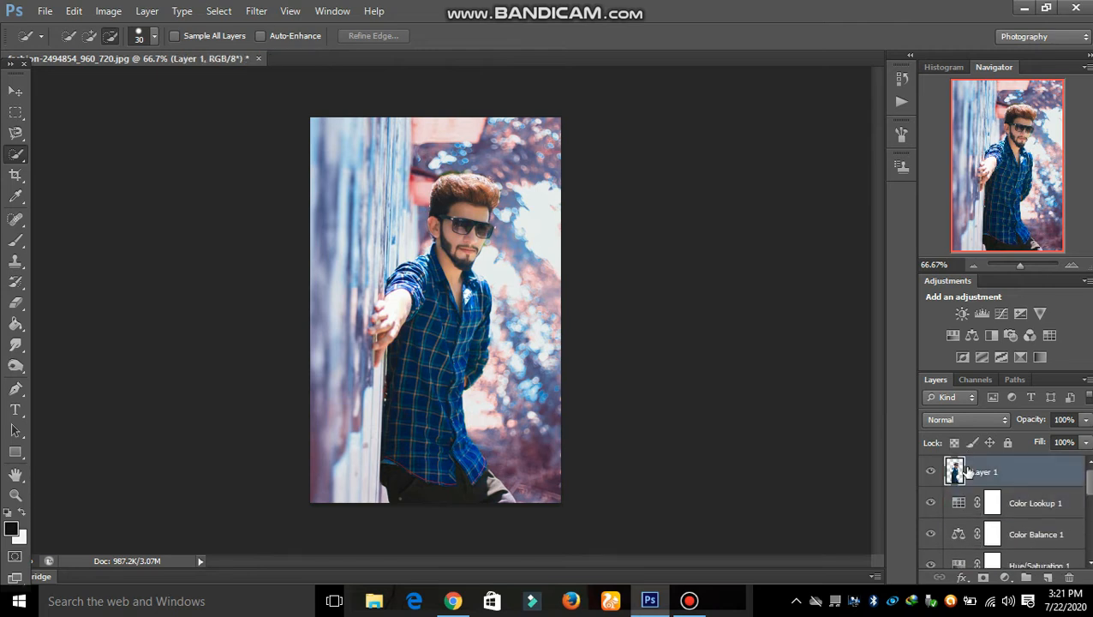
left_click(959, 314)
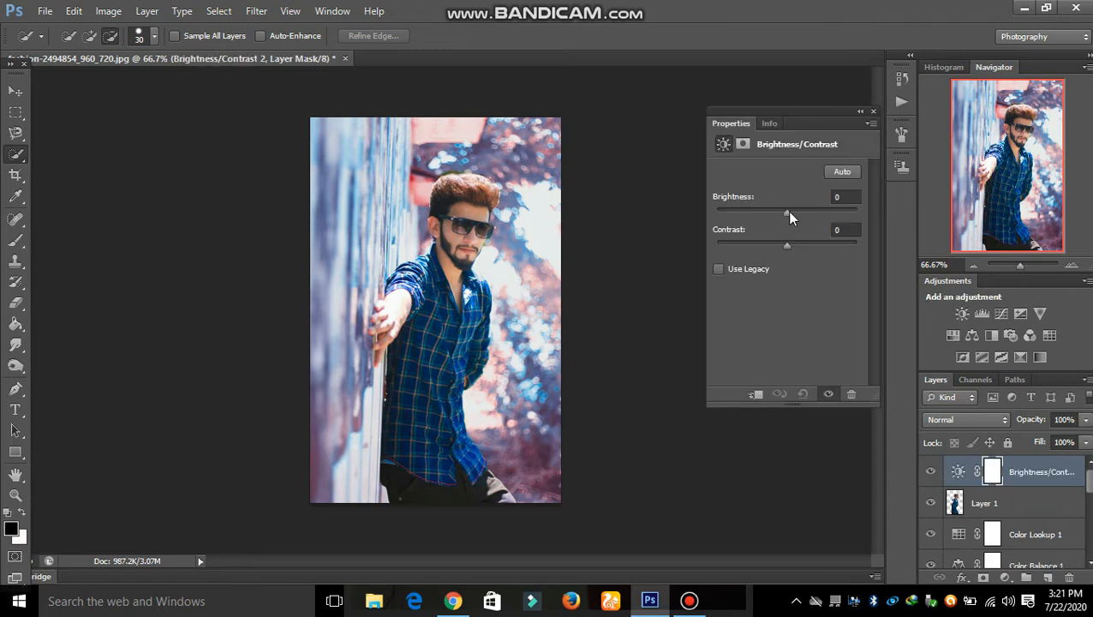
left_click_drag(789, 211, 798, 213)
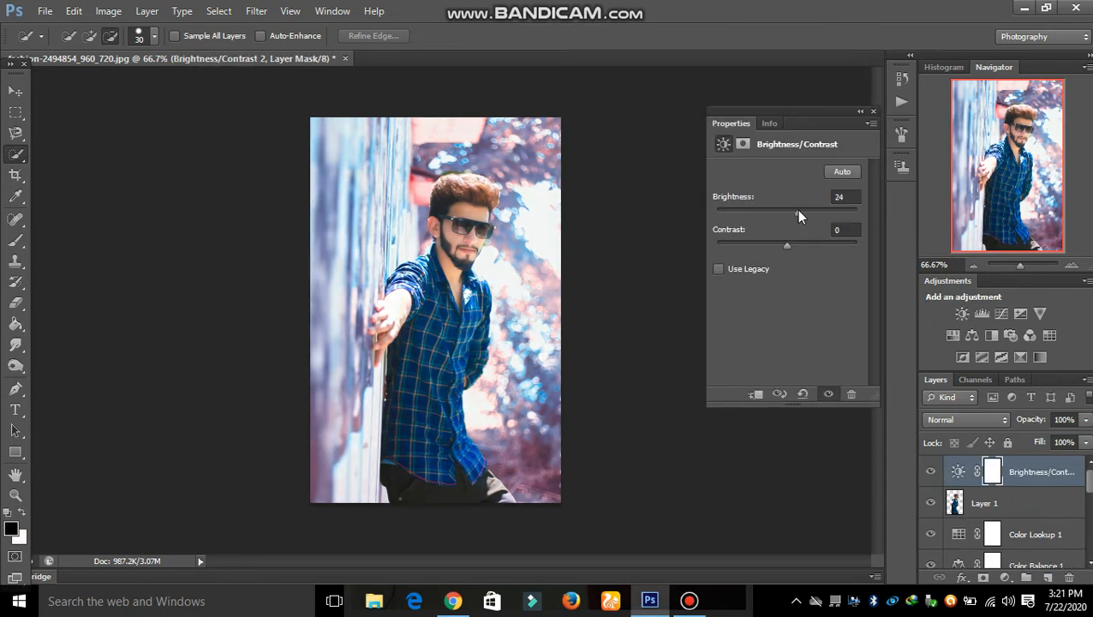
left_click(874, 113)
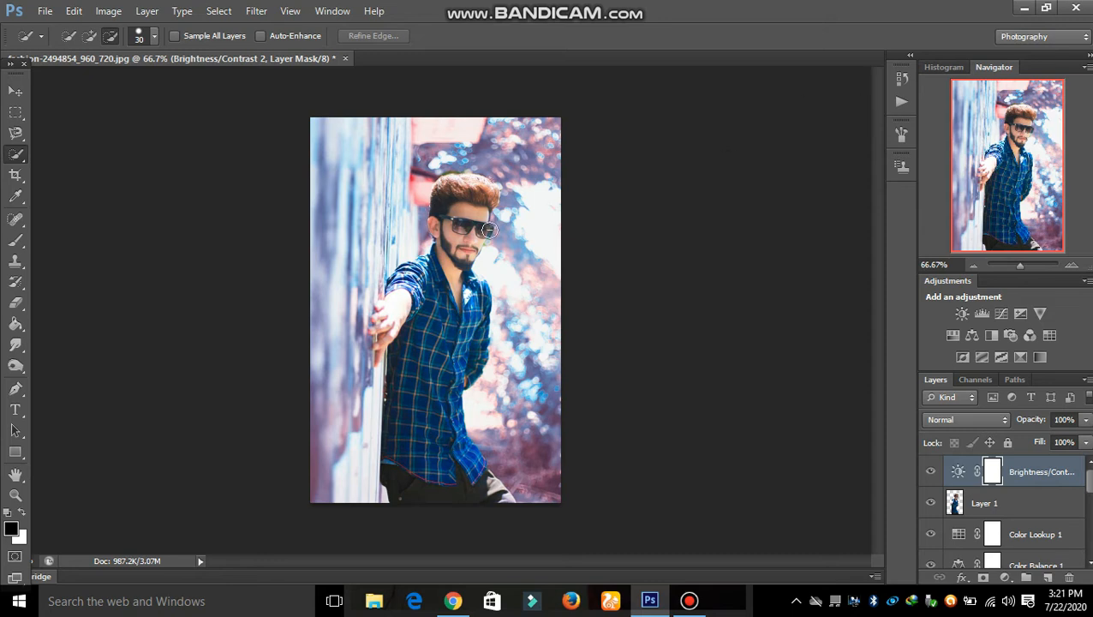
Zoom to 147% on the face and Magnetic-Lasso the forehead between hairline and sunglasses.
left_click(15, 495)
left_click_drag(429, 191, 482, 315)
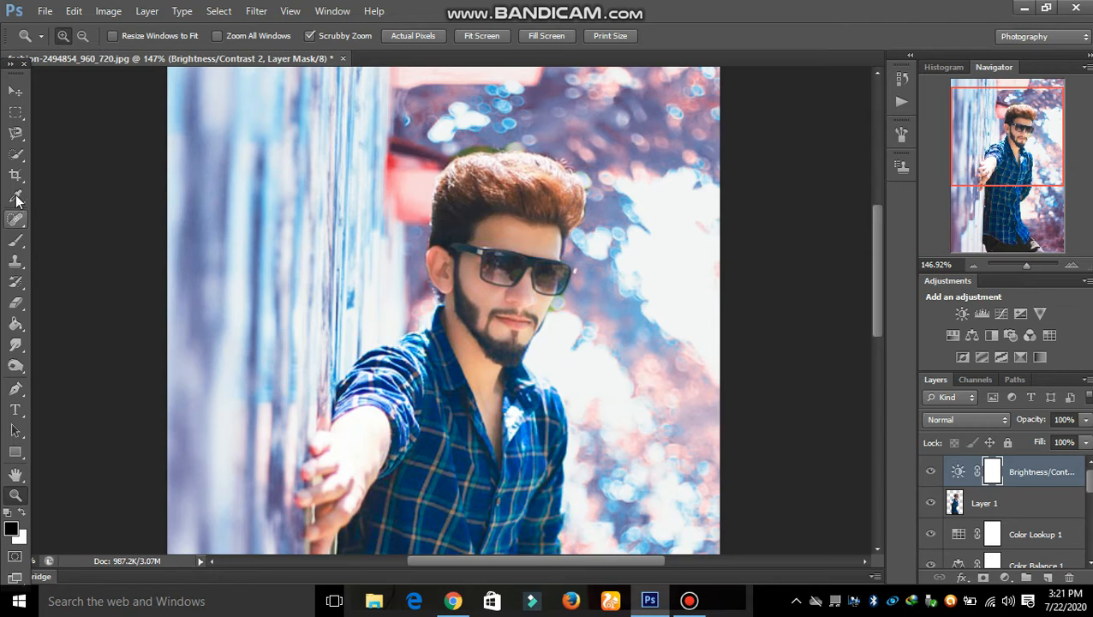
left_click(15, 133)
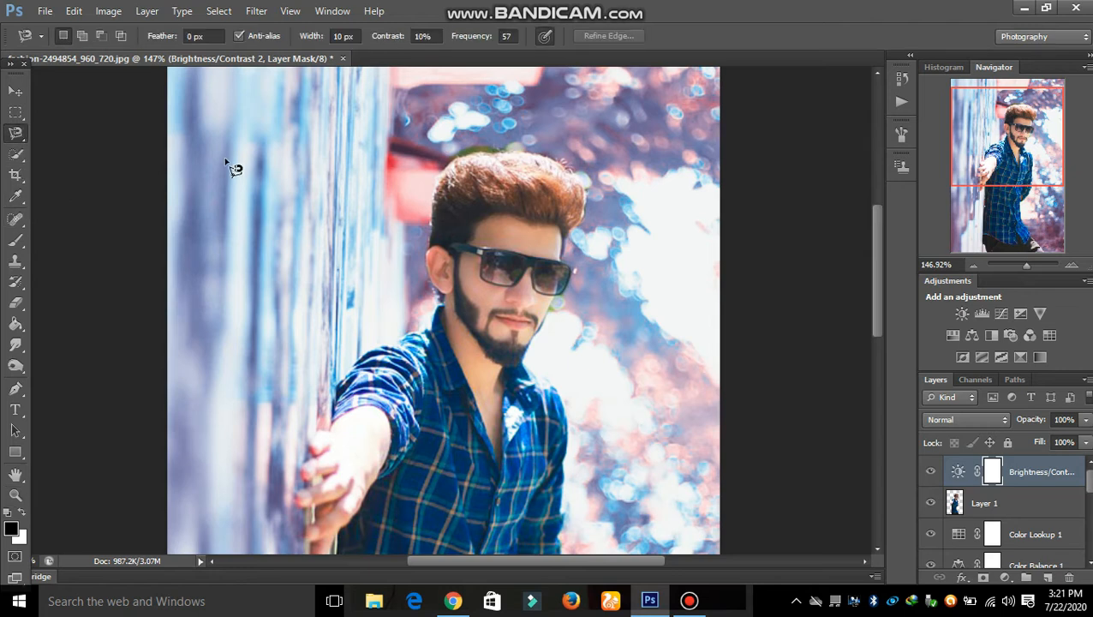
left_click(486, 218)
left_click(488, 218)
left_click(629, 36)
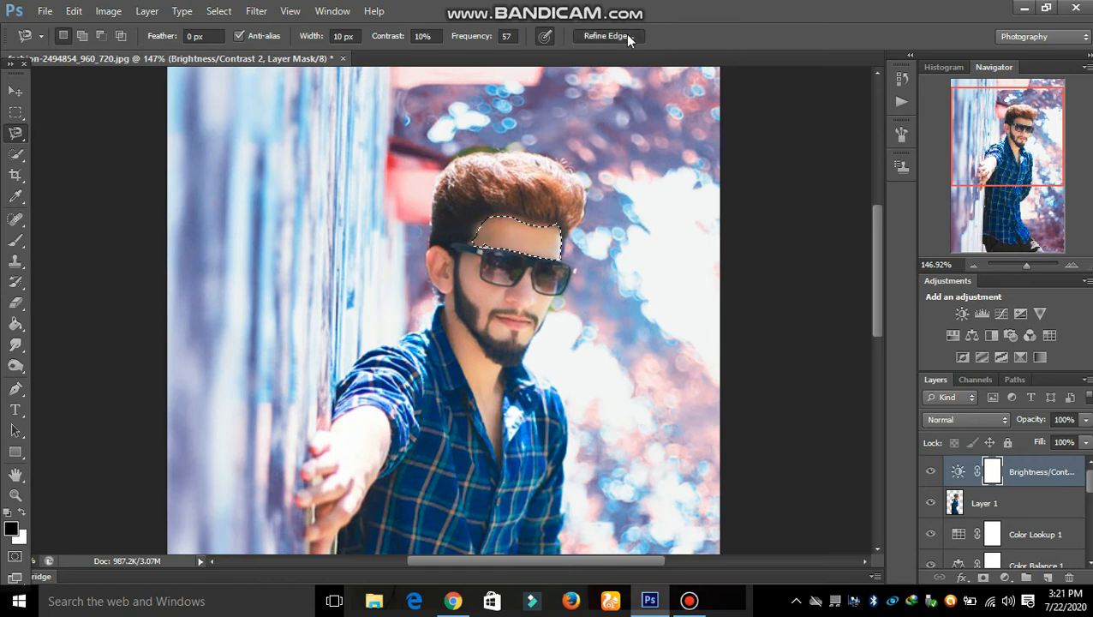
Refine the forehead selection edge with Smooth 18 and Radius 5.1.
left_click_drag(676, 246, 690, 247)
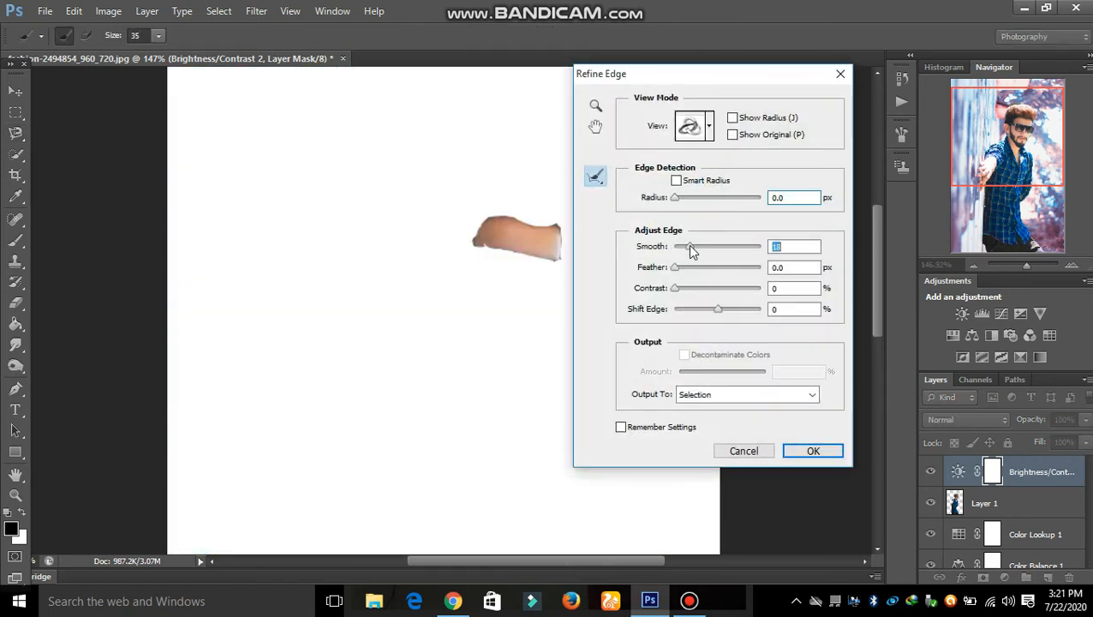
left_click_drag(694, 197, 700, 197)
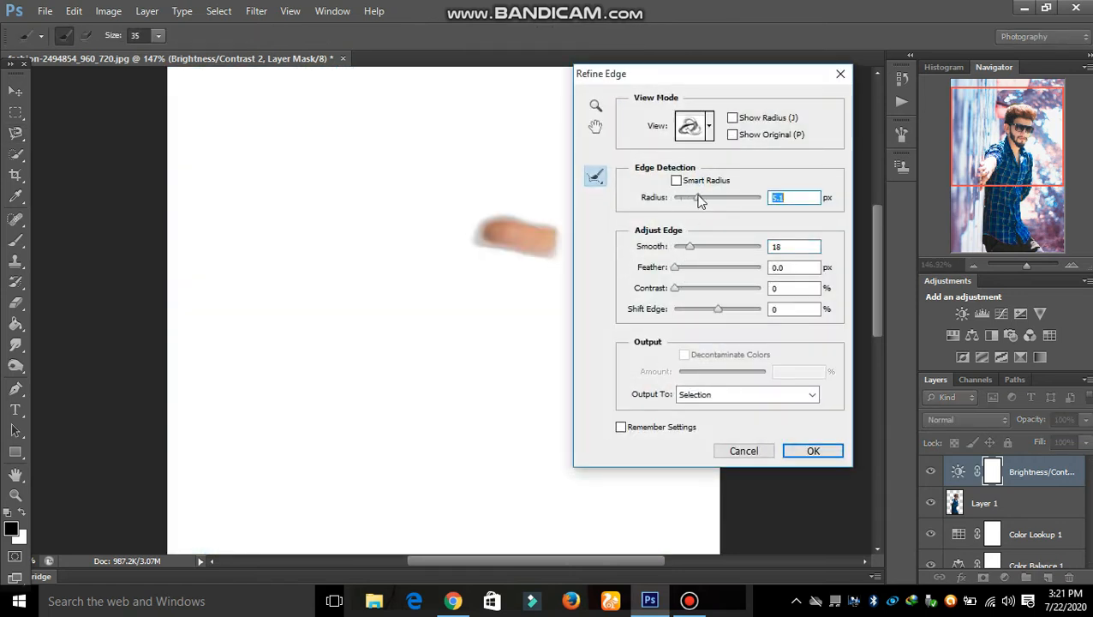
left_click(798, 452)
Apply Surface Blur at Radius 41, Threshold 27 to the forehead, then deselect.
left_click(257, 11)
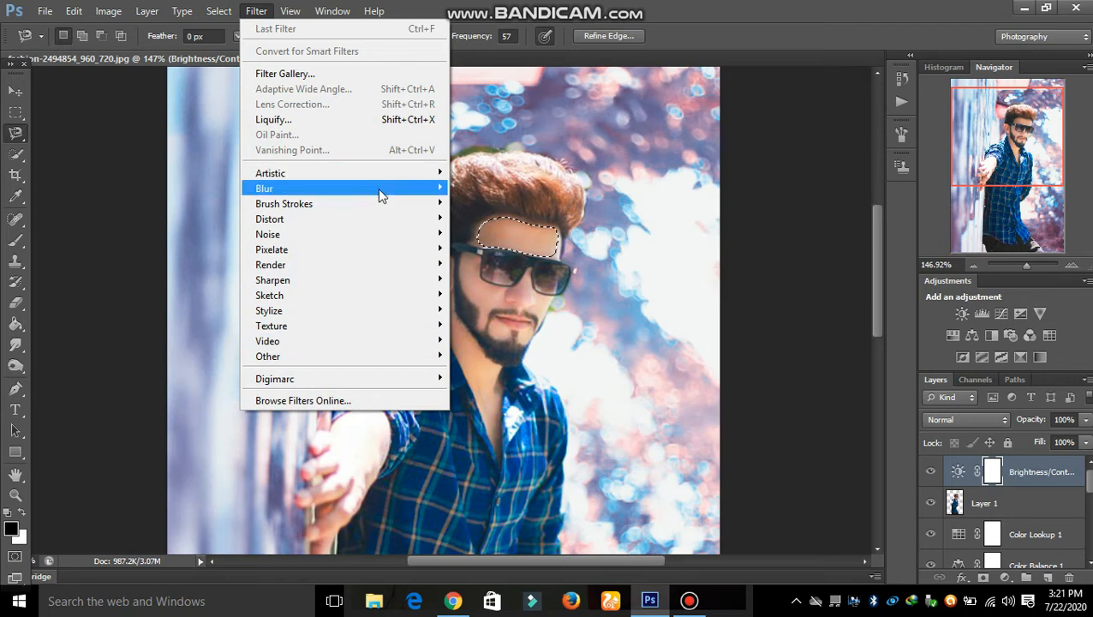
mouse_move(378, 189)
left_click(514, 394)
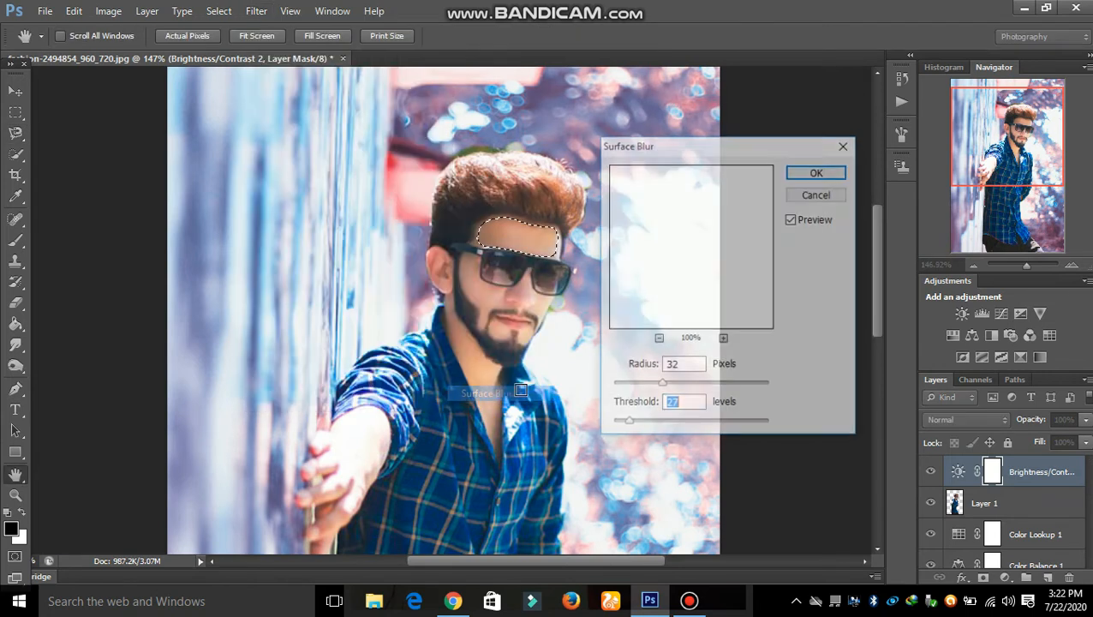
left_click_drag(661, 384, 677, 387)
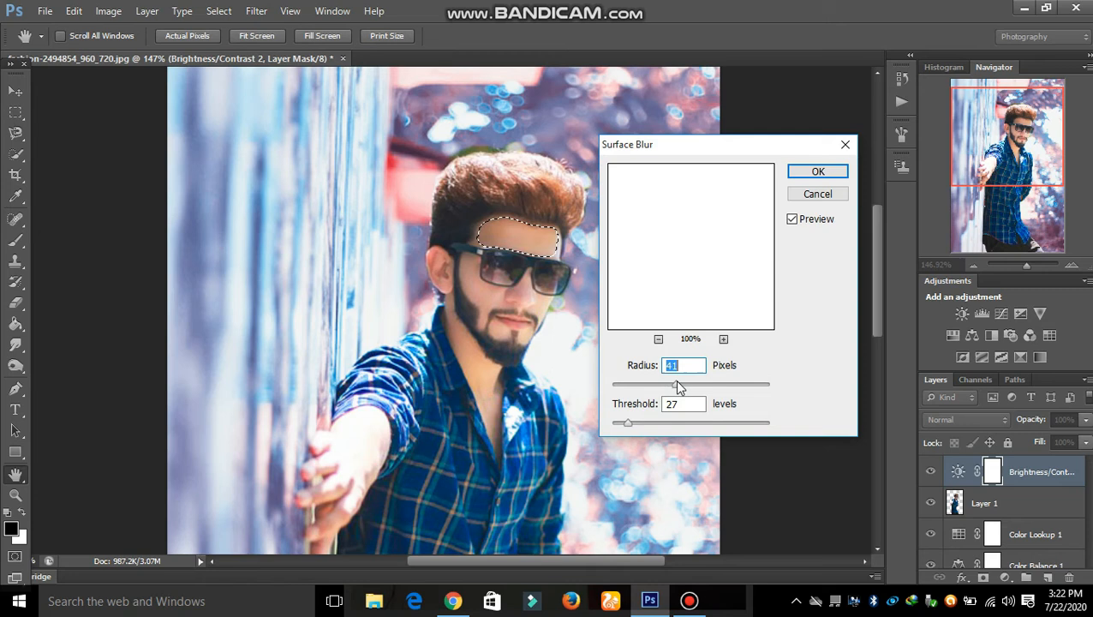
left_click(814, 173)
key("ctrl+d")
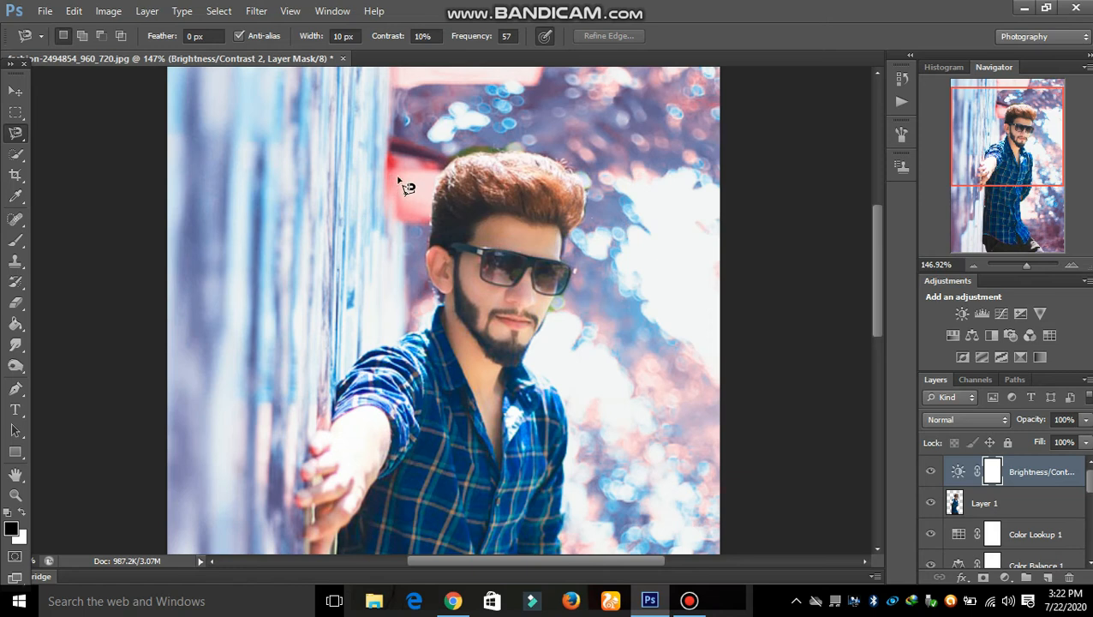
Lasso the cheek and refine its edge with Radius 3.8, Feather 1.4, Smooth 3.
left_click(478, 254)
left_click(480, 256)
left_click(607, 36)
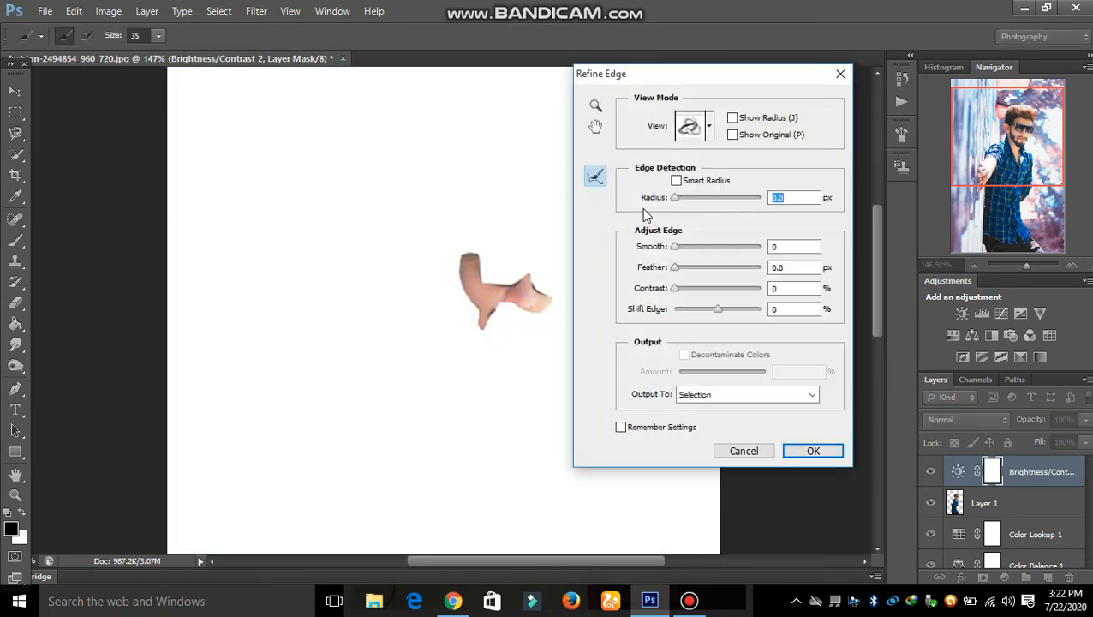
left_click_drag(690, 199, 695, 200)
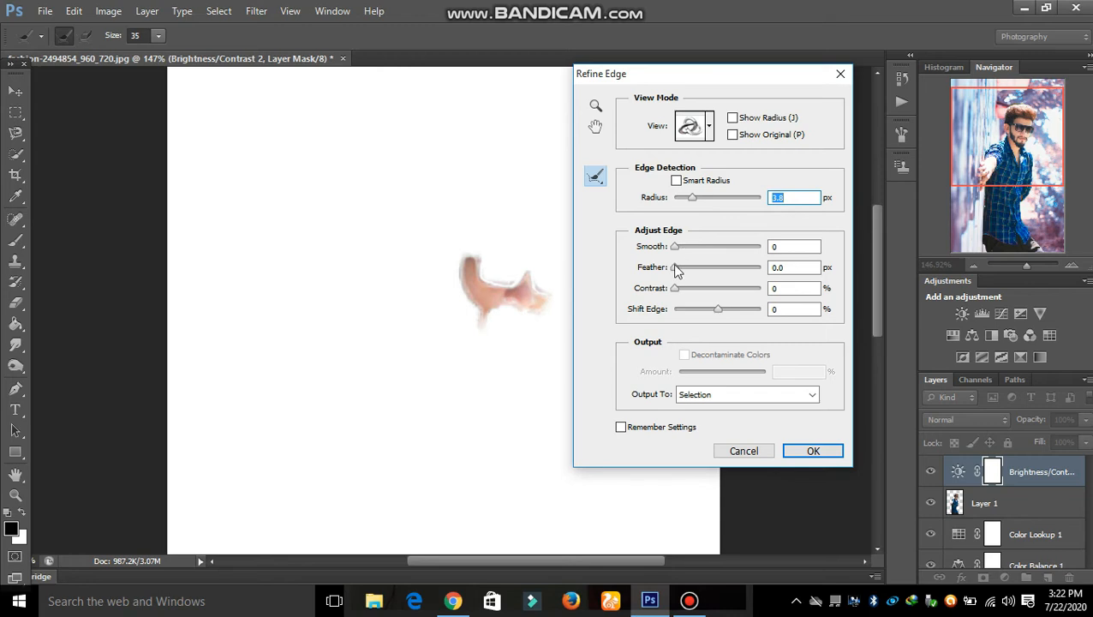
left_click_drag(677, 268, 682, 246)
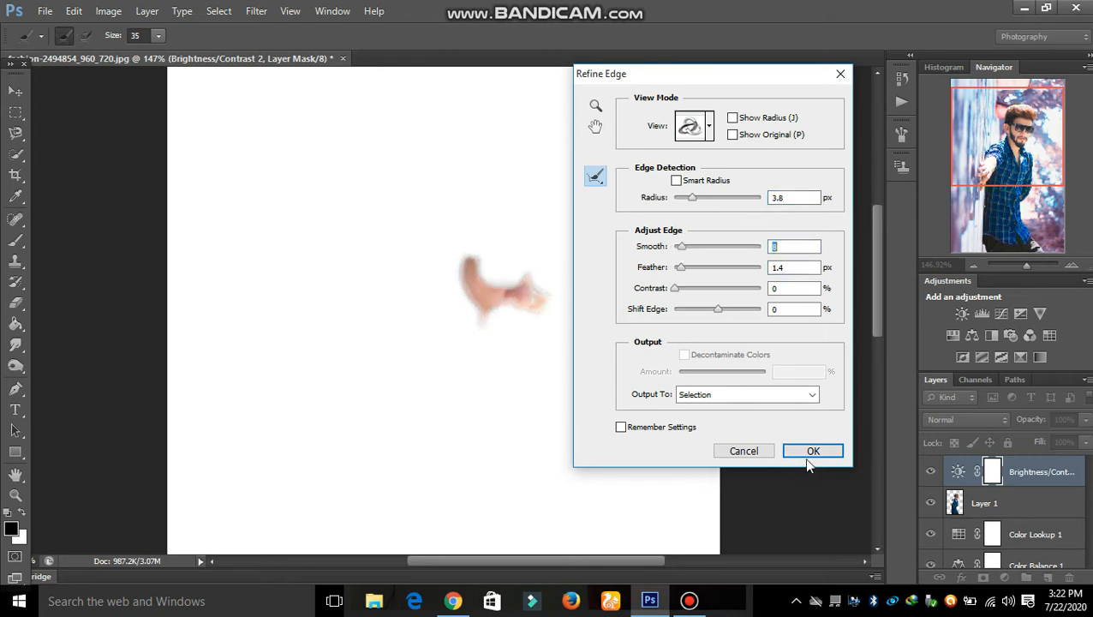
left_click(813, 450)
Apply Surface Blur at Radius 41, Threshold 66 to the cheek.
left_click(257, 11)
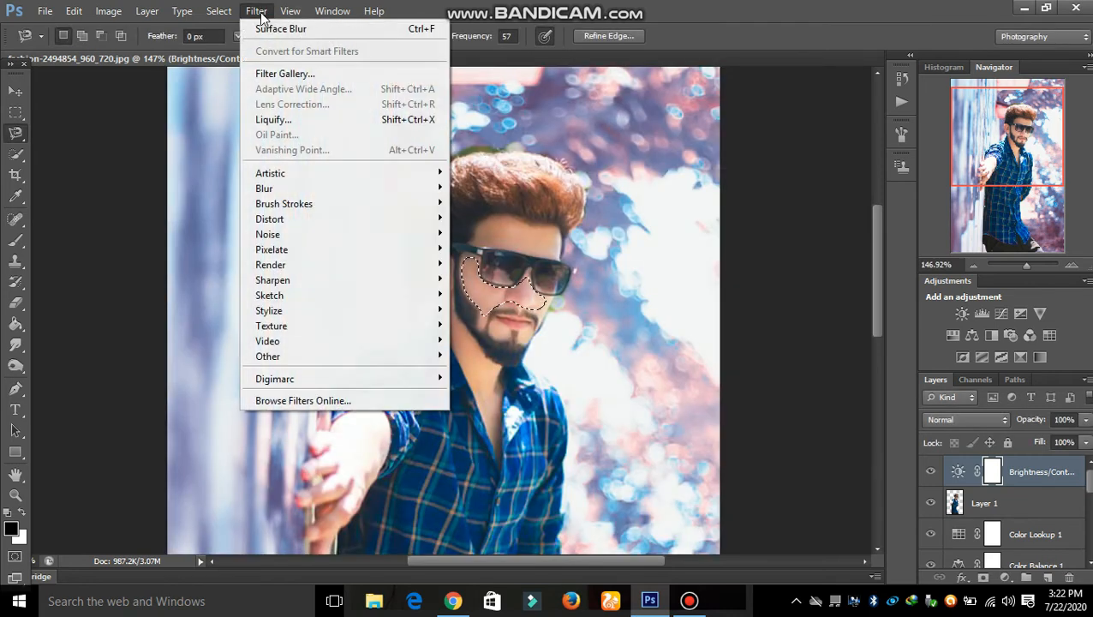
mouse_move(359, 193)
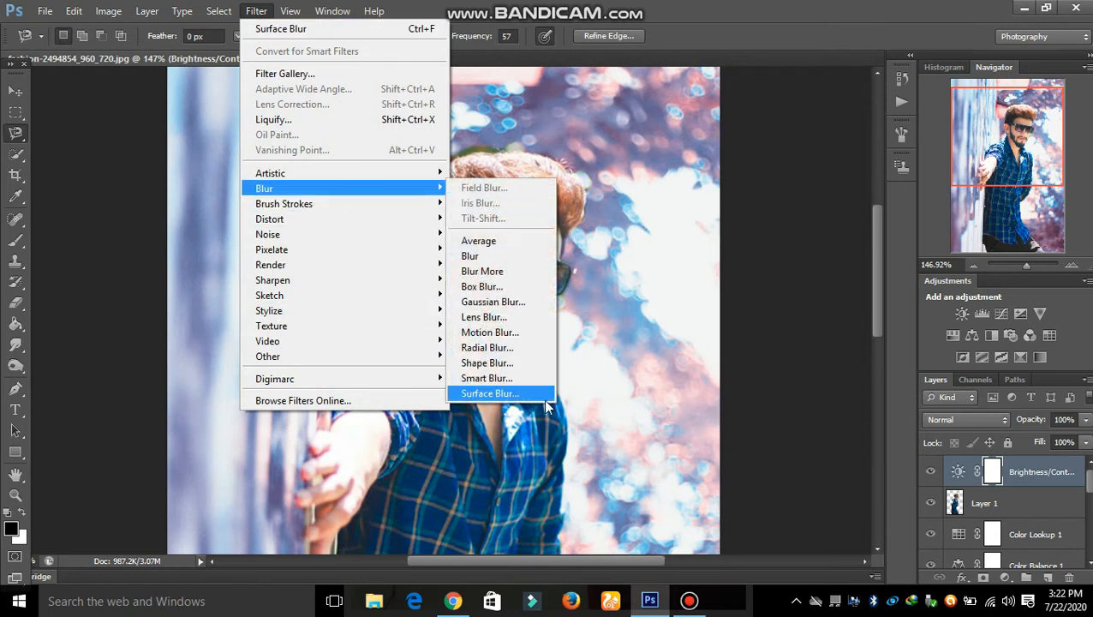
left_click(527, 393)
left_click_drag(674, 423, 650, 420)
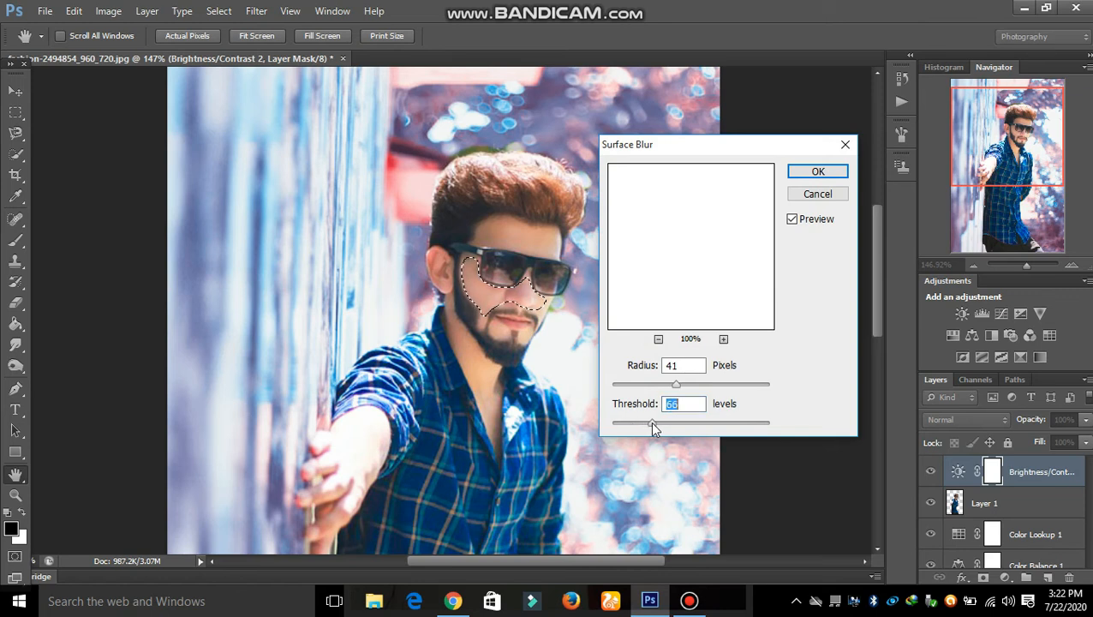
left_click(819, 172)
key("l")
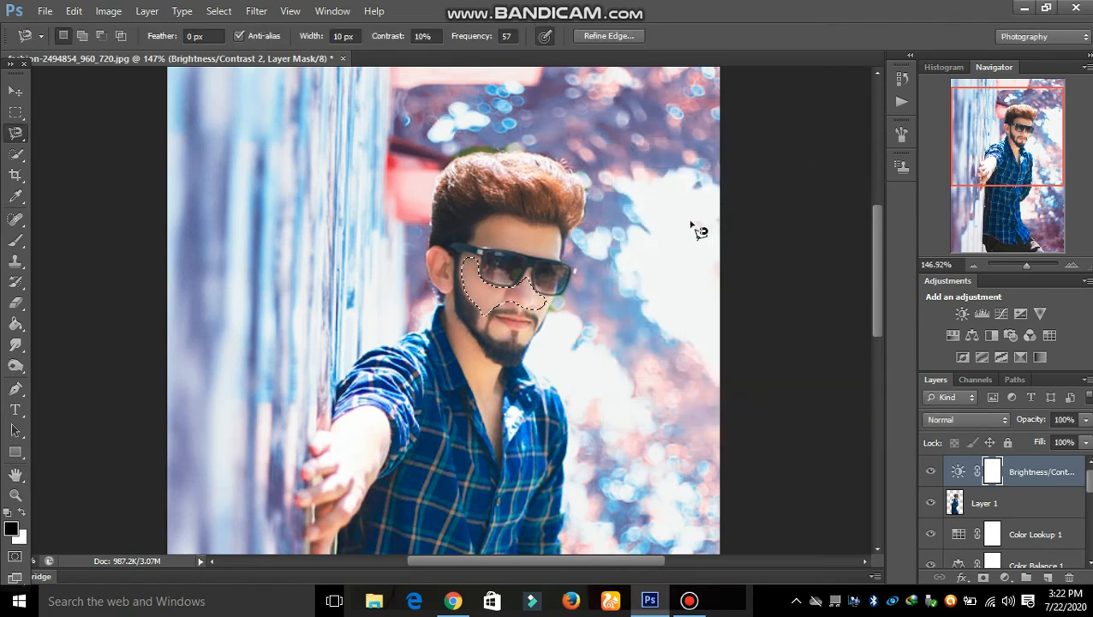
On Layer 1, apply Surface Blur with Radius 36 and Threshold 27, then deselect.
left_click(963, 503)
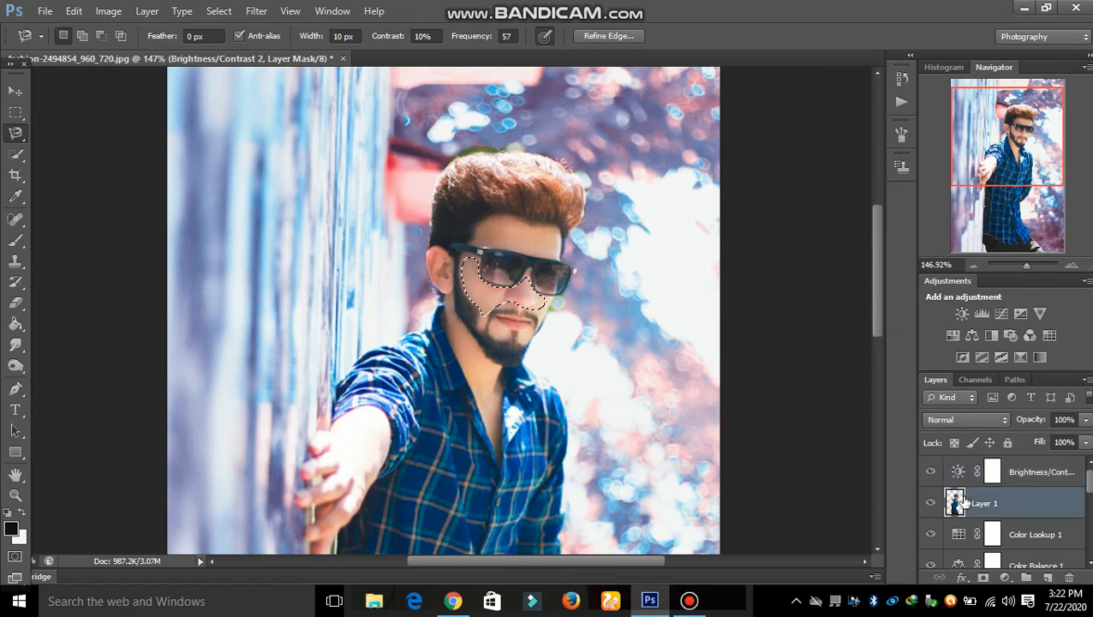
left_click(260, 12)
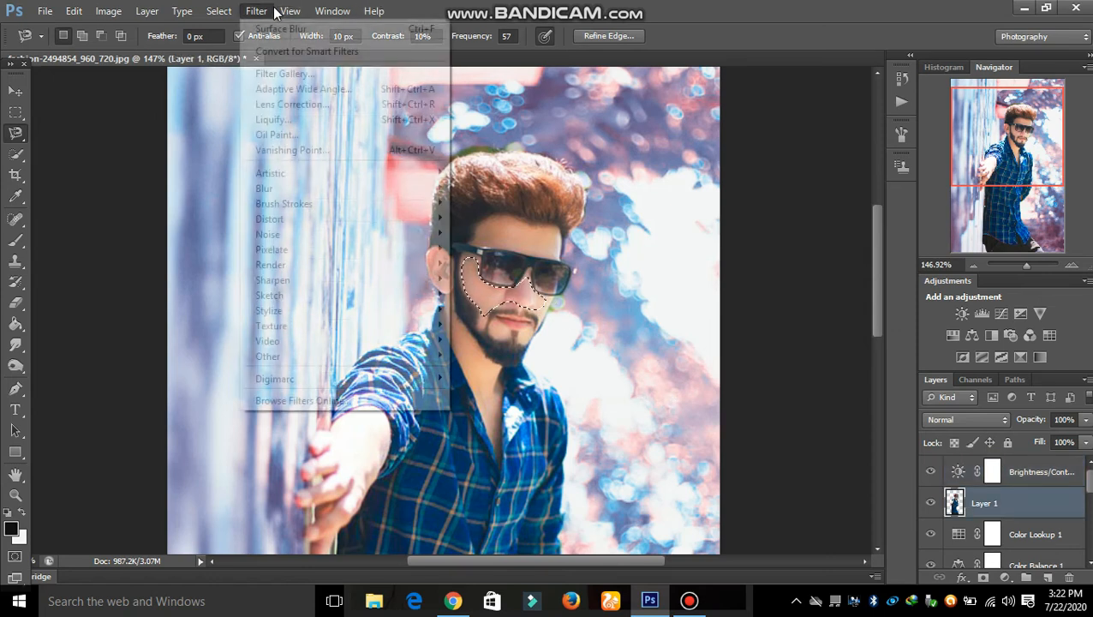
mouse_move(337, 193)
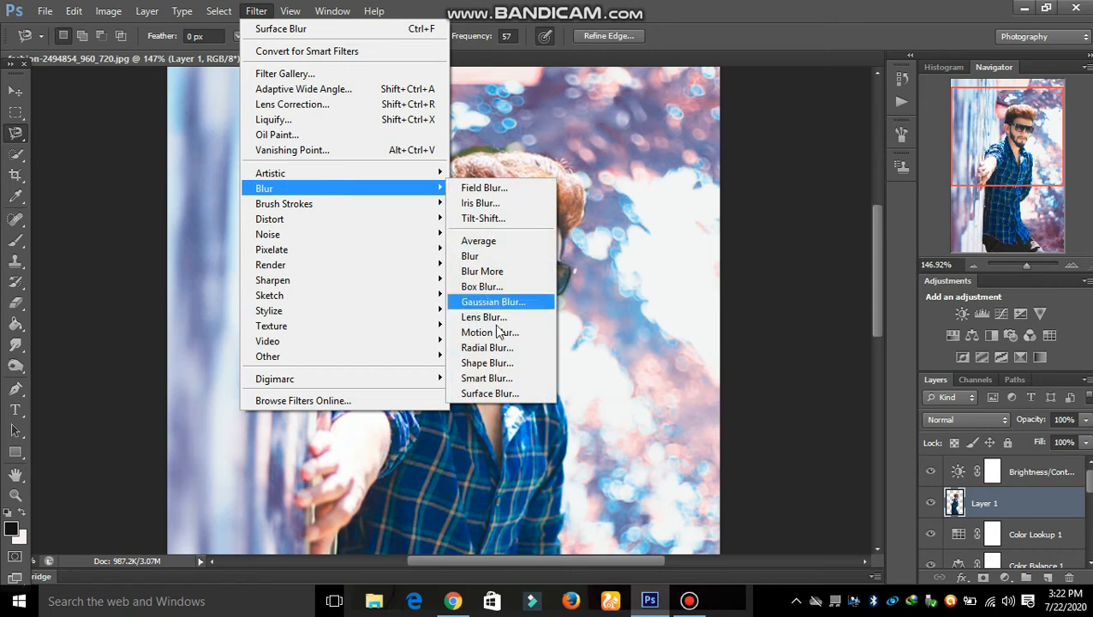
left_click(492, 393)
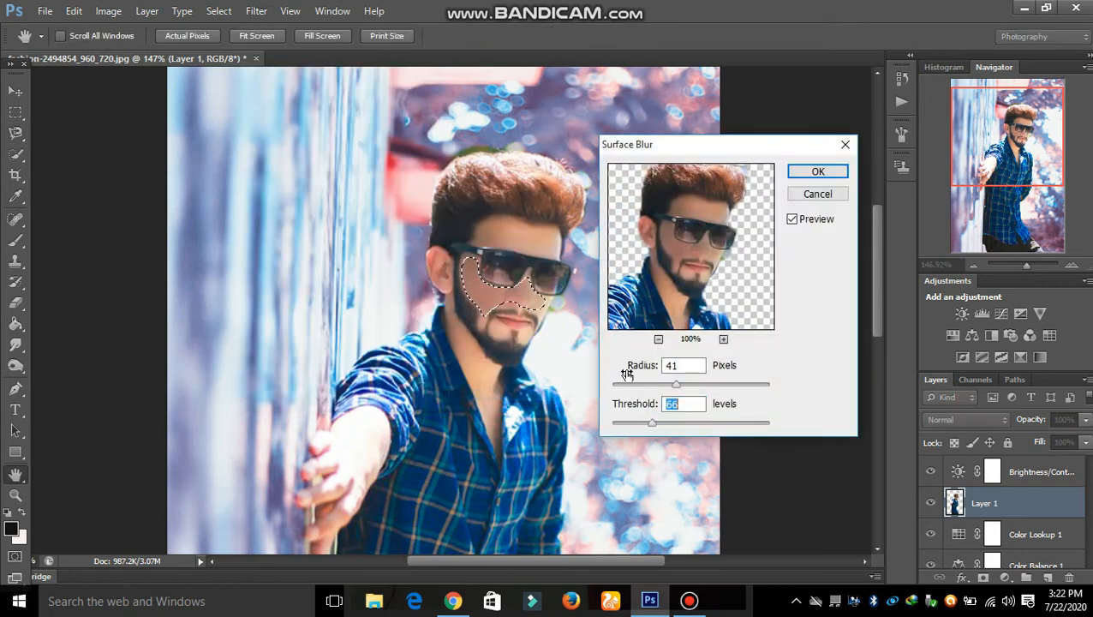
double_click(673, 404)
type("27")
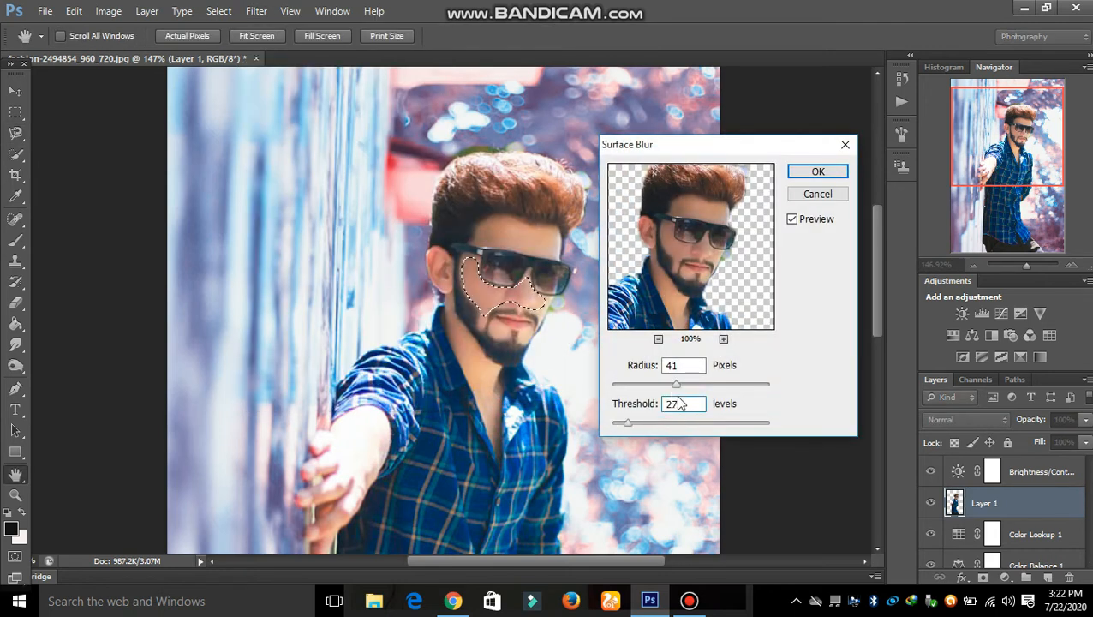
left_click_drag(676, 385, 670, 385)
left_click(820, 172)
key("ctrl+d")
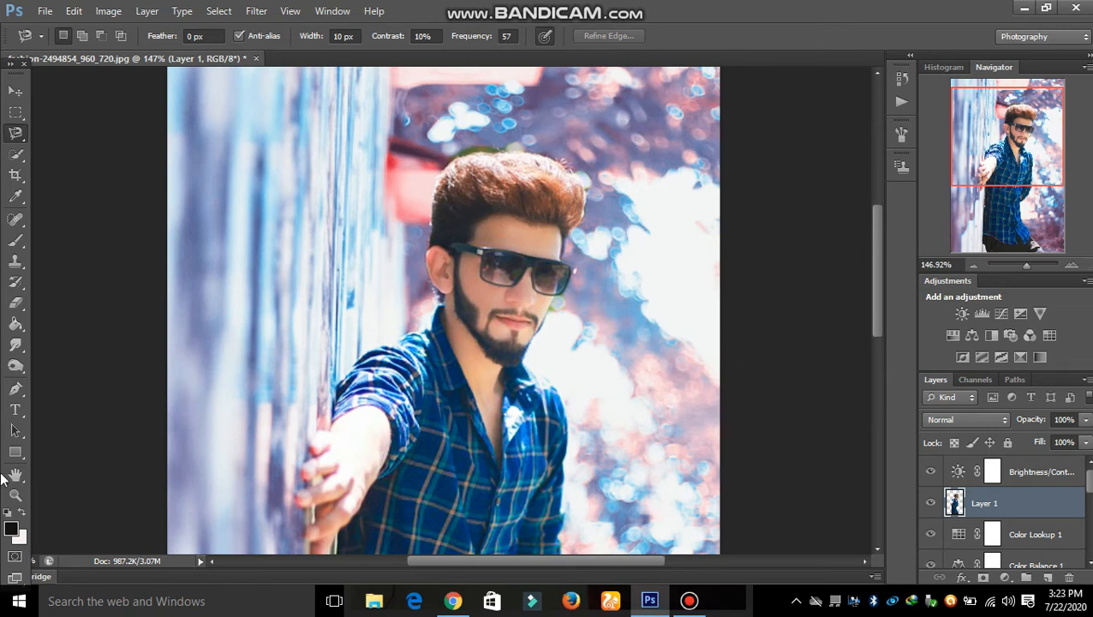
left_click(15, 495)
Fit the image on screen and set Layer 1's blend mode to Color Burn.
right_click(582, 270)
left_click(616, 270)
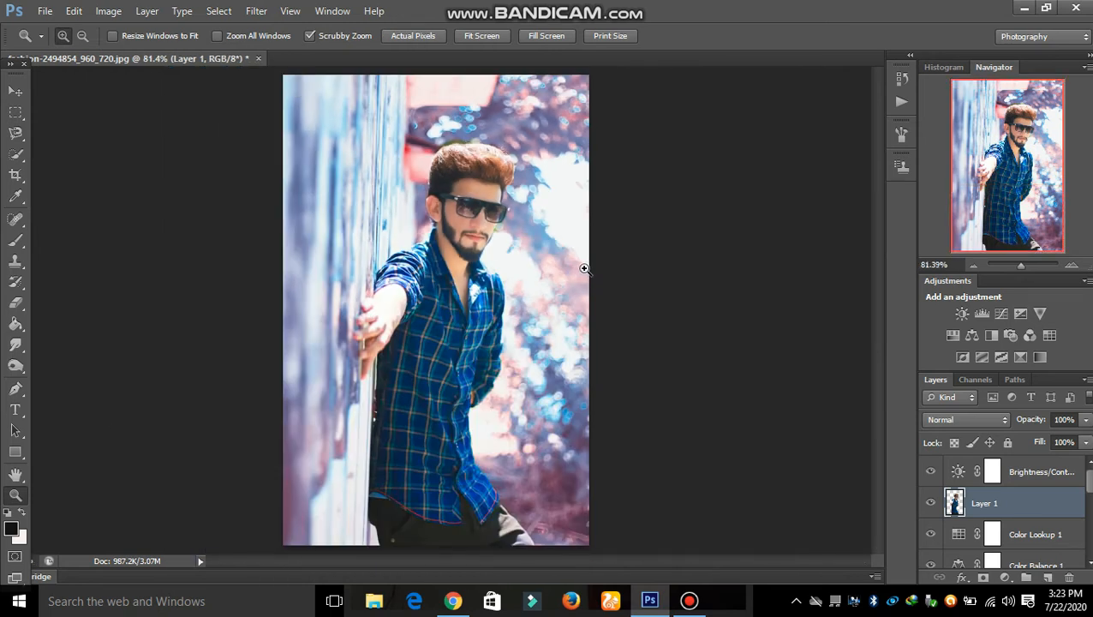
left_click(992, 420)
left_click(994, 476)
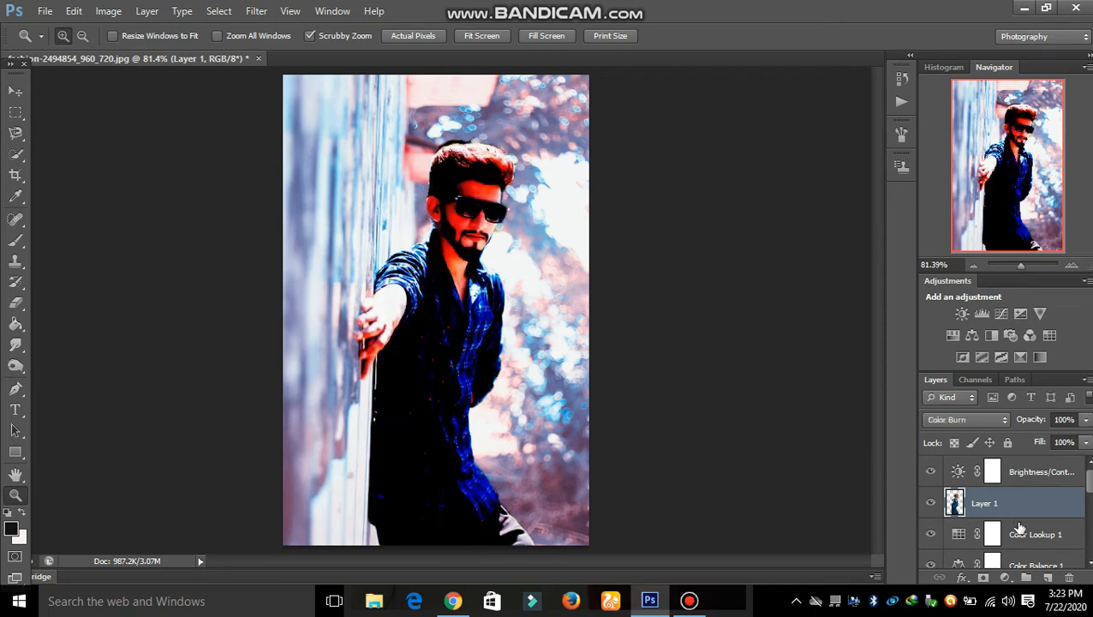
scroll(1037, 524, "down", 5)
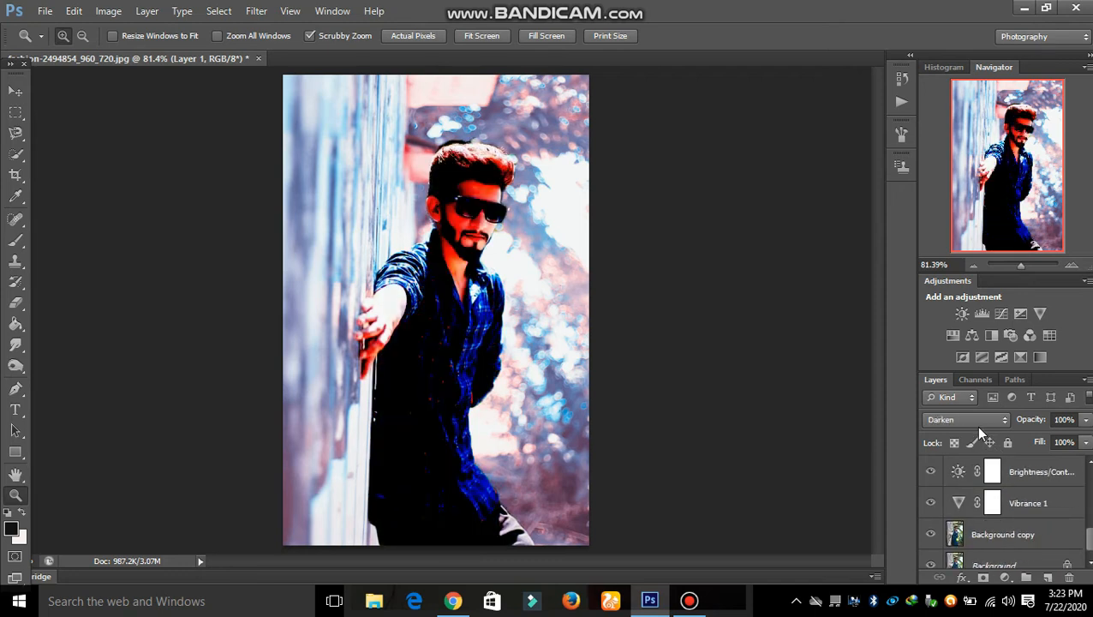
scroll(979, 426, "up", 2)
left_click_drag(1089, 538, 1089, 543)
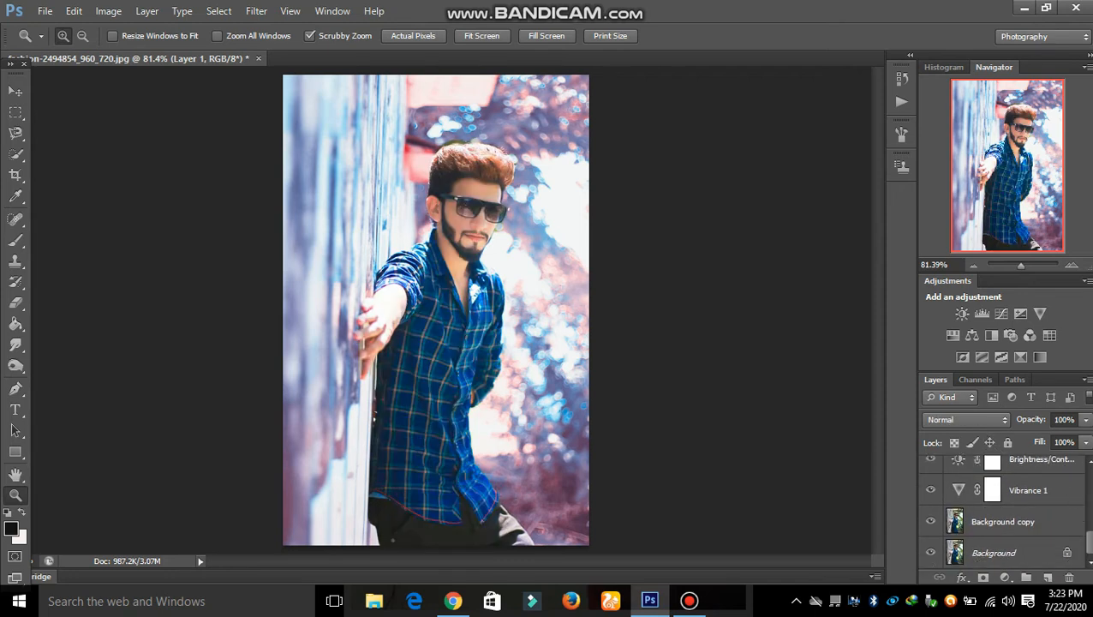
On Background copy, bring up Surface Blur at Radius 36, Threshold 27.
left_click(995, 523)
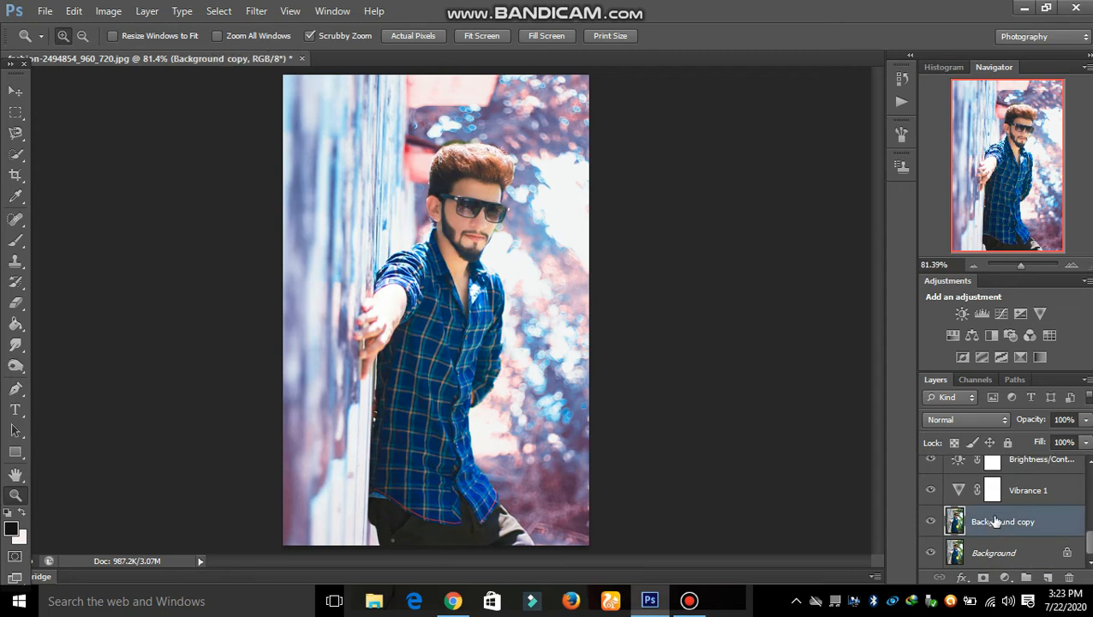
left_click(256, 10)
mouse_move(310, 188)
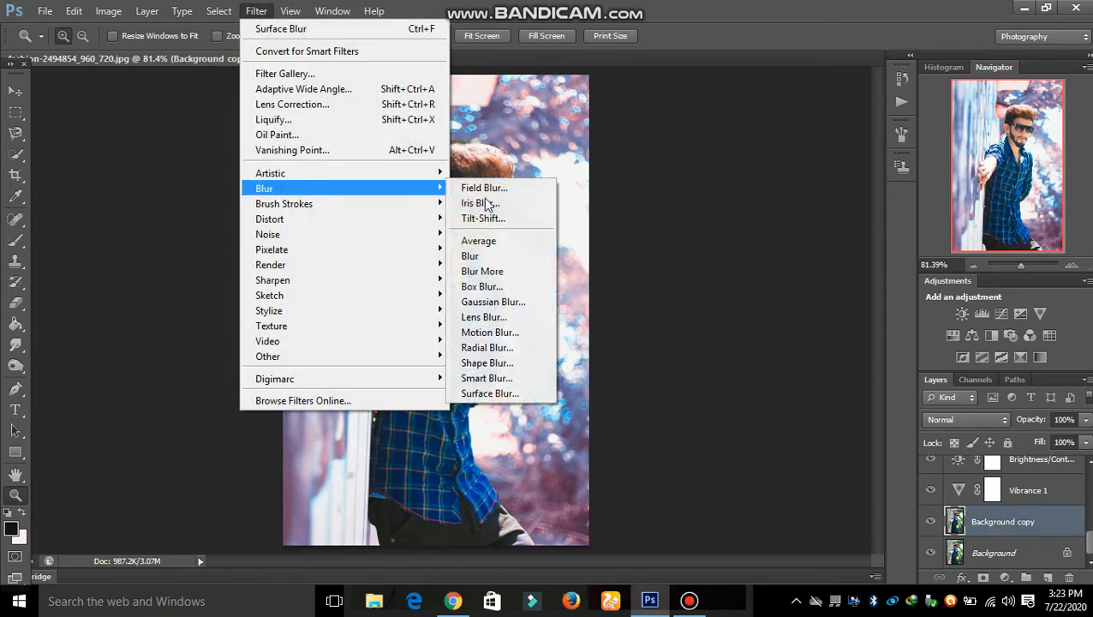
left_click(511, 393)
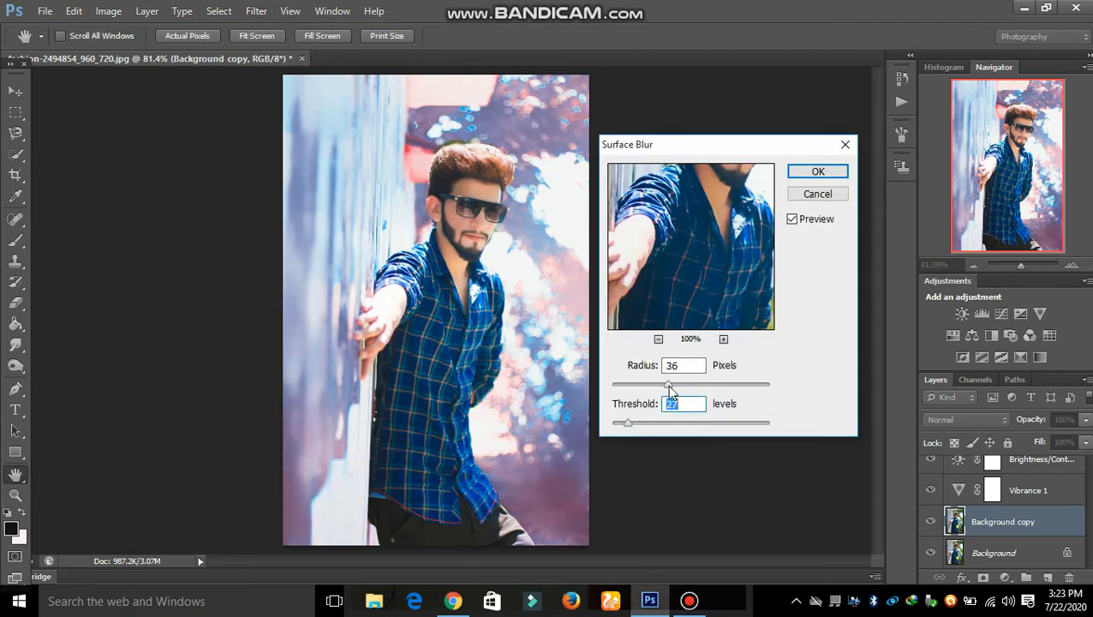
Apply the Surface Blur, then add a Vibrance 2 layer with vibrance +84 and saturation -23.
left_click(820, 171)
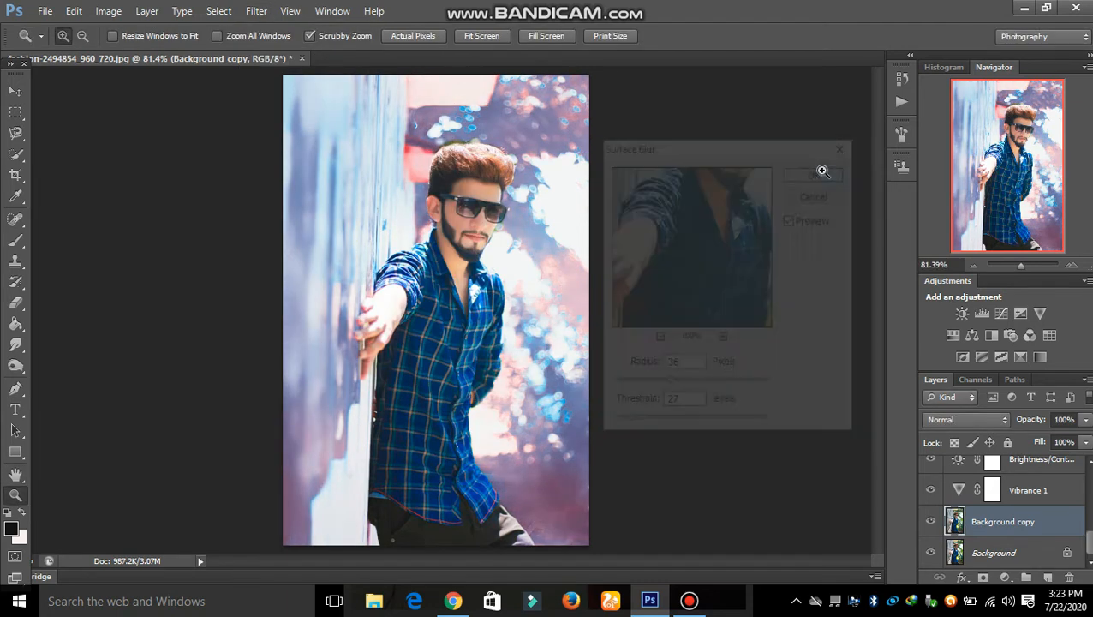
left_click(1039, 313)
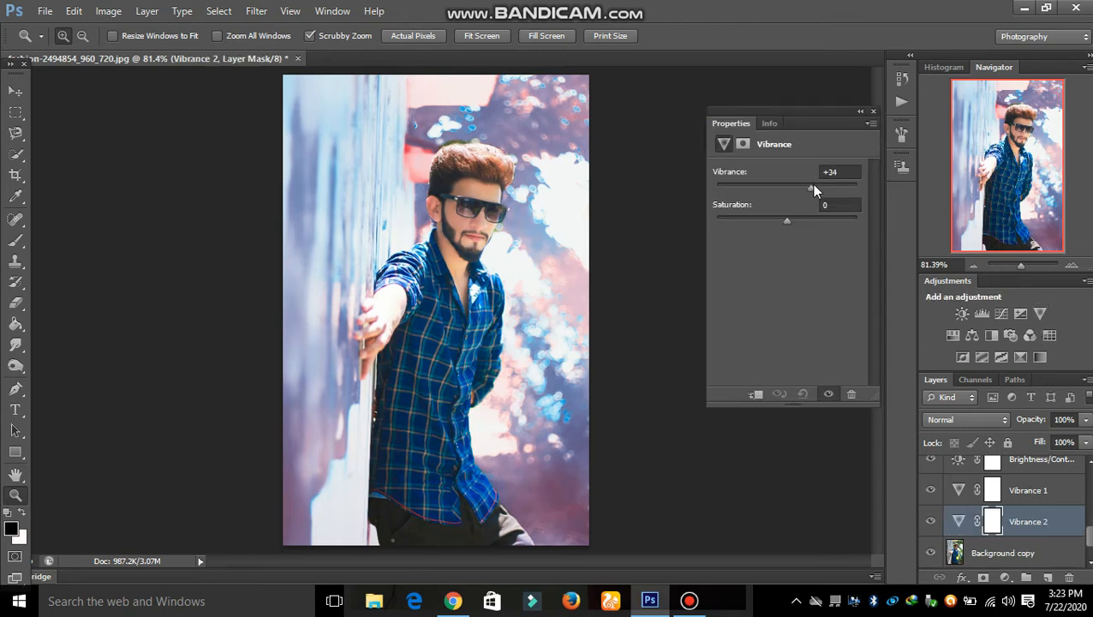
left_click_drag(841, 187, 846, 185)
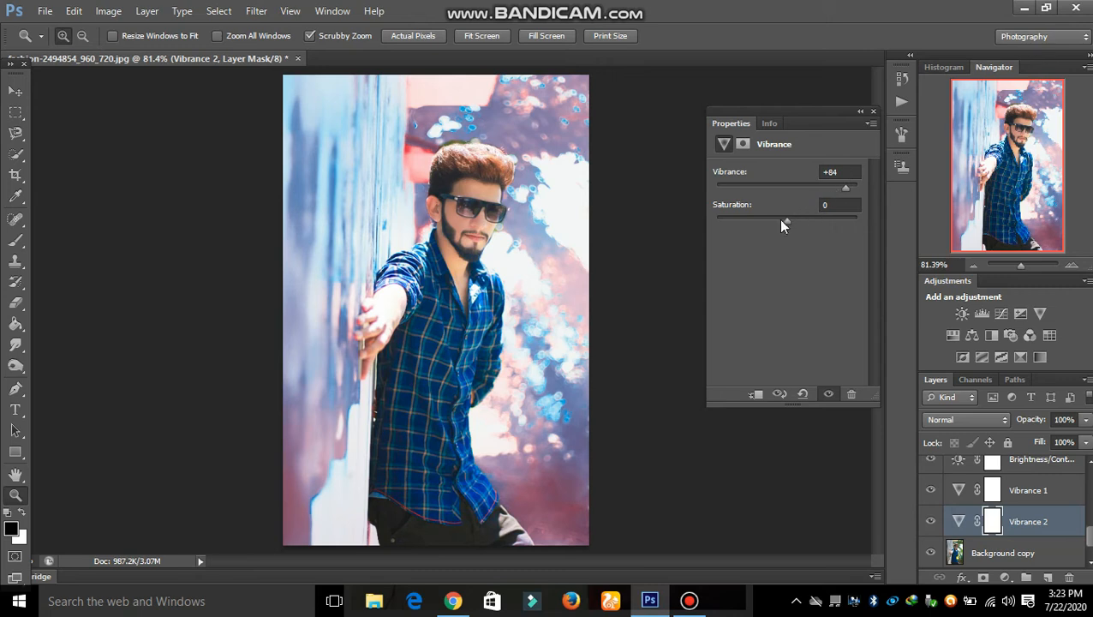
left_click_drag(781, 225, 822, 217)
left_click(873, 112)
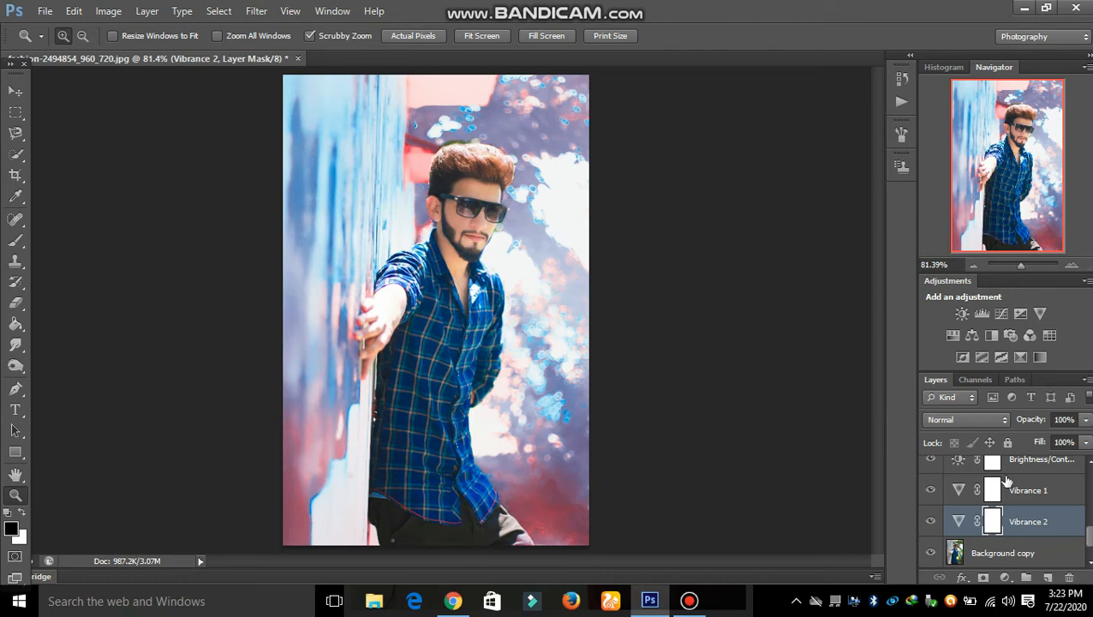
scroll(1016, 481, "up", 5)
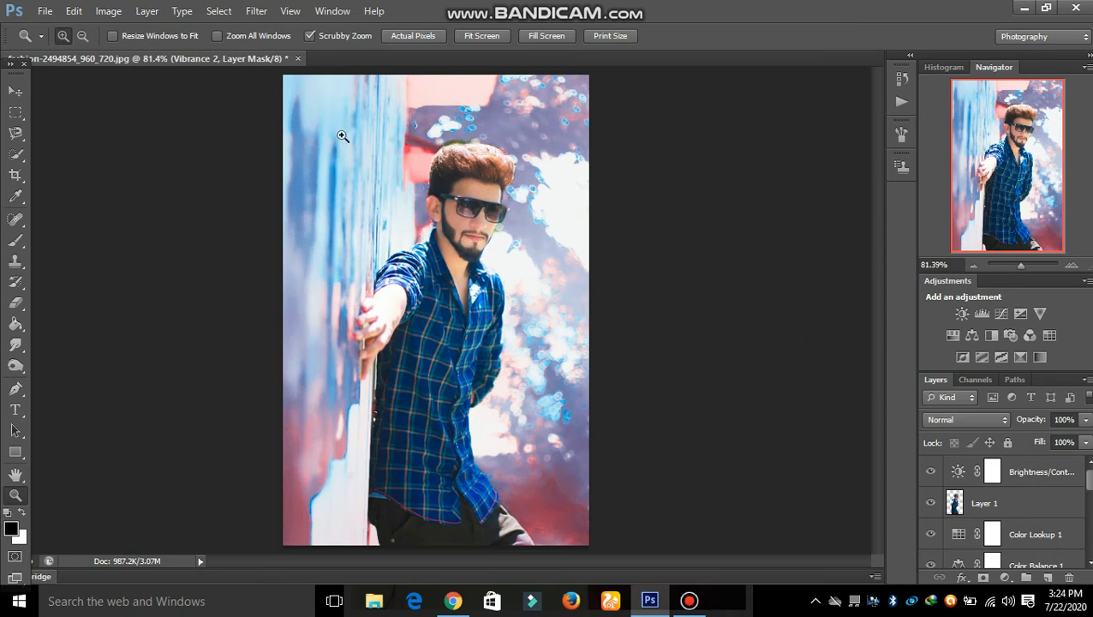
Open the smile quote image from bluetooth > 100 + text png through Camera Raw.
left_click(43, 11)
left_click(48, 40)
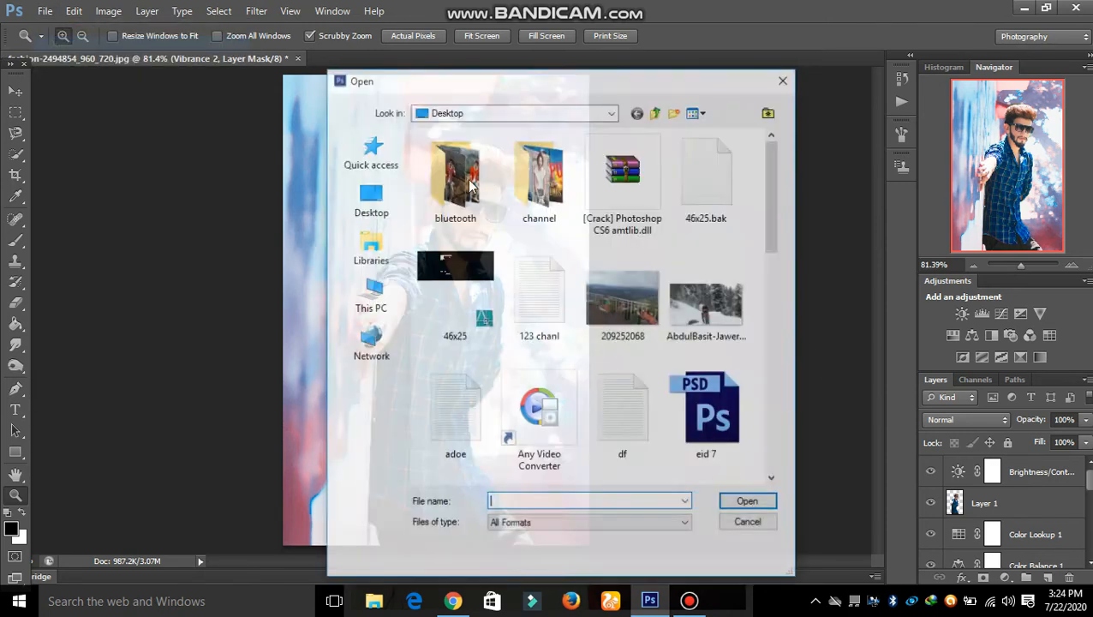
double_click(476, 186)
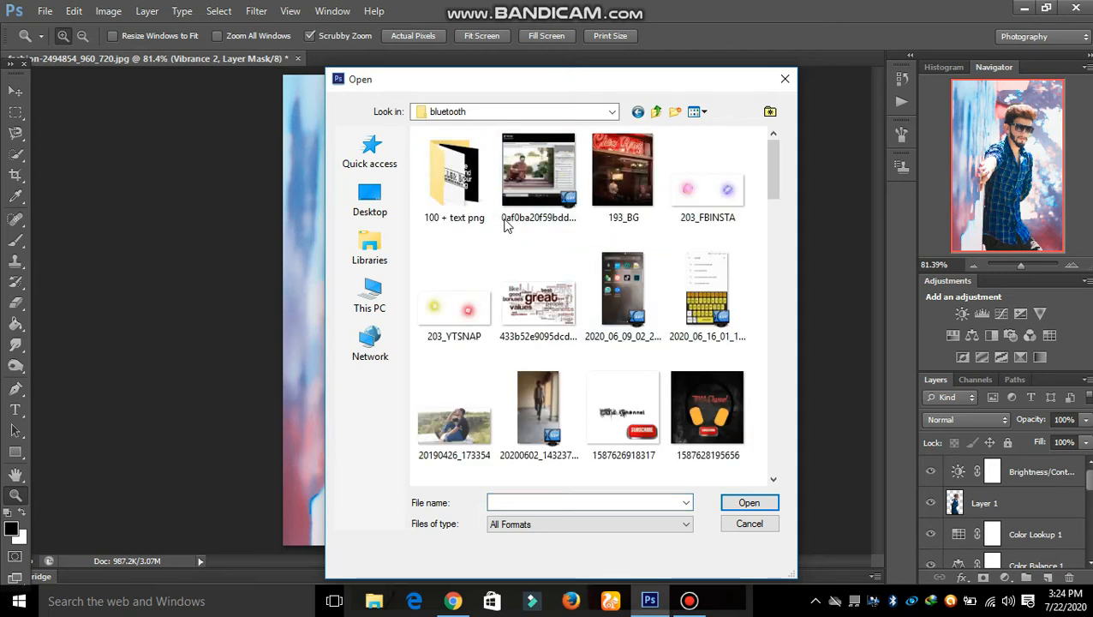
double_click(467, 194)
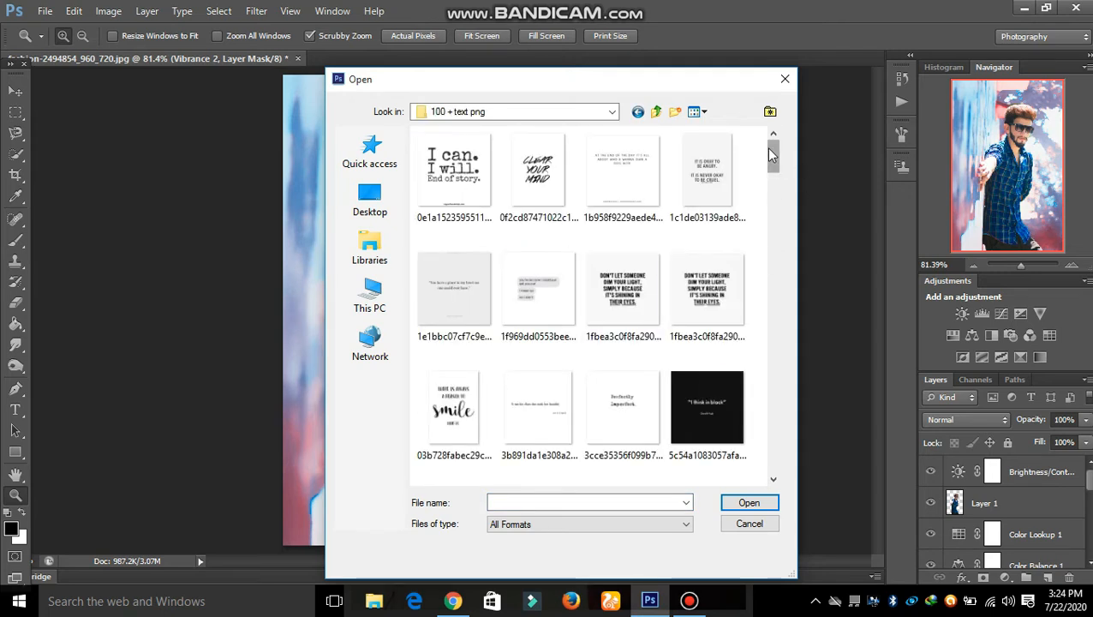
left_click_drag(771, 157, 771, 178)
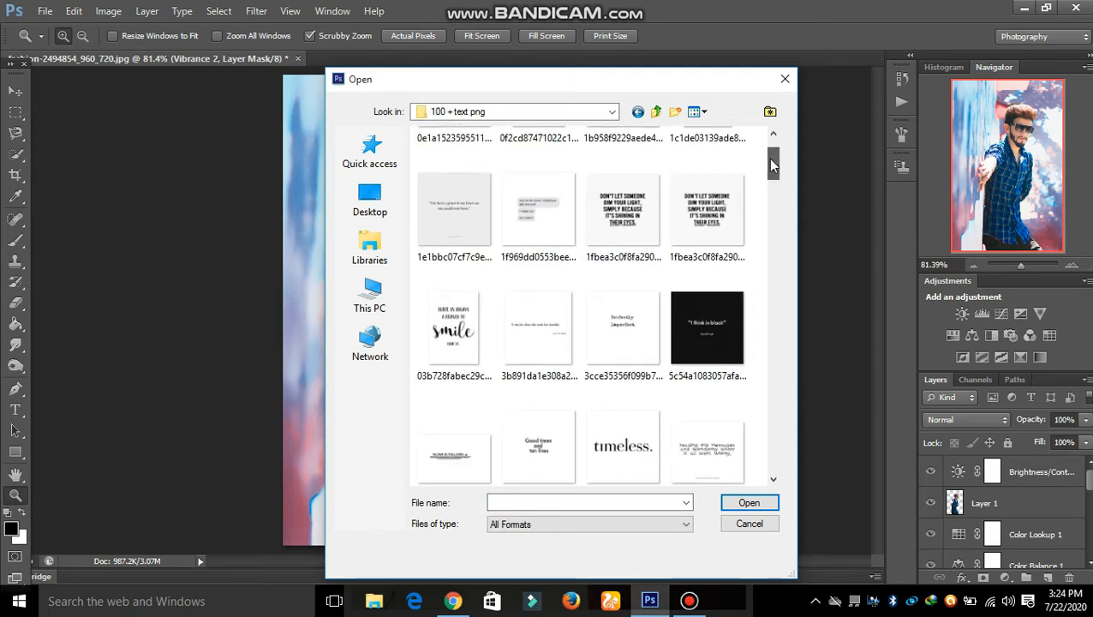
double_click(433, 334)
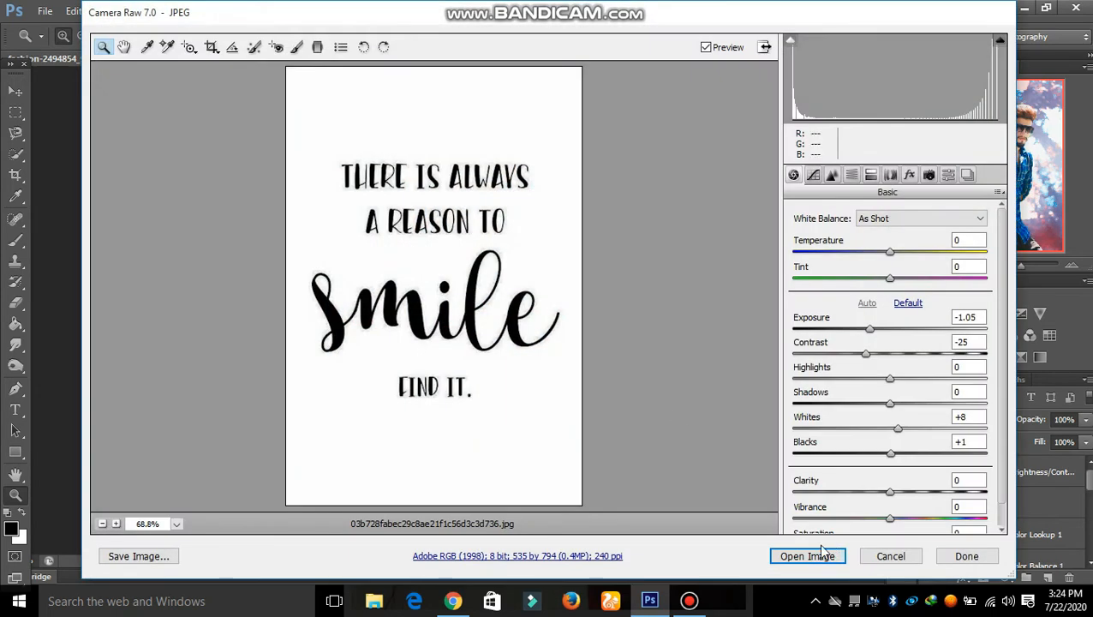
left_click(821, 562)
Unlock the quote image's Background as Layer 0 and drag it toward the portrait with Move.
key("v")
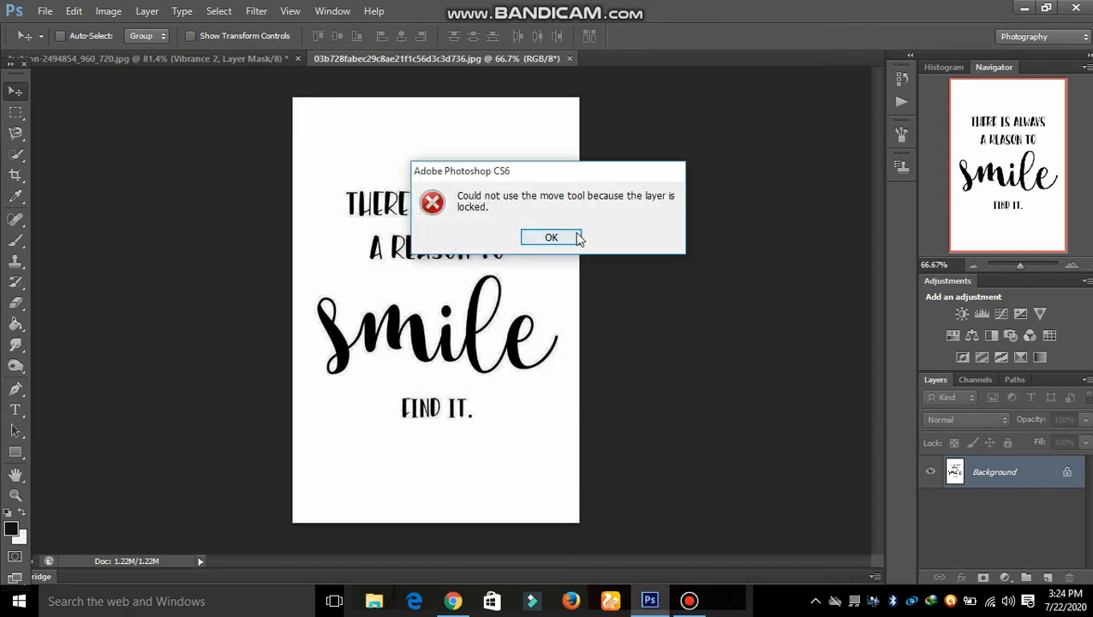
left_click(576, 238)
double_click(1002, 471)
key("Return")
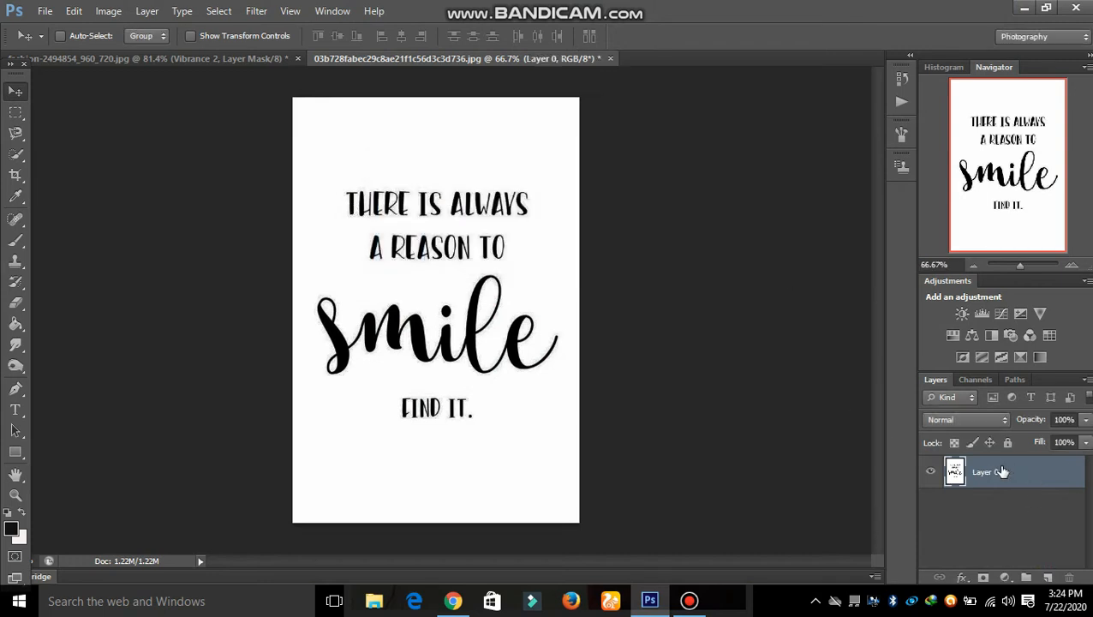
left_click_drag(408, 203, 251, 63)
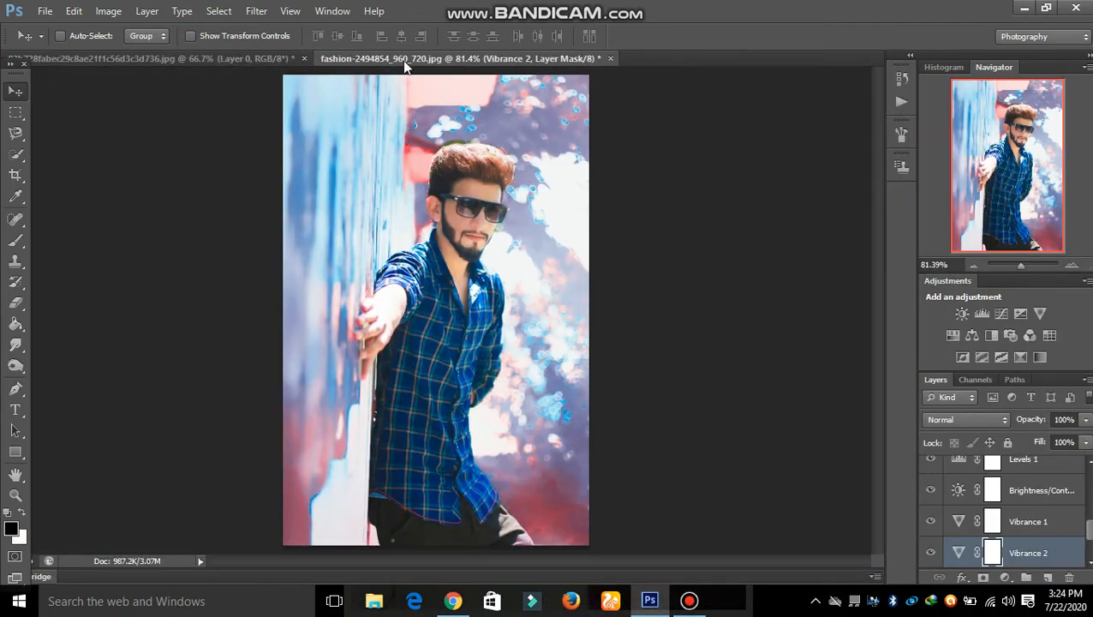
Copy the quote into the portrait as Layer 2 and stack it above Layer 1.
left_click(195, 53)
left_click_drag(378, 159, 521, 301)
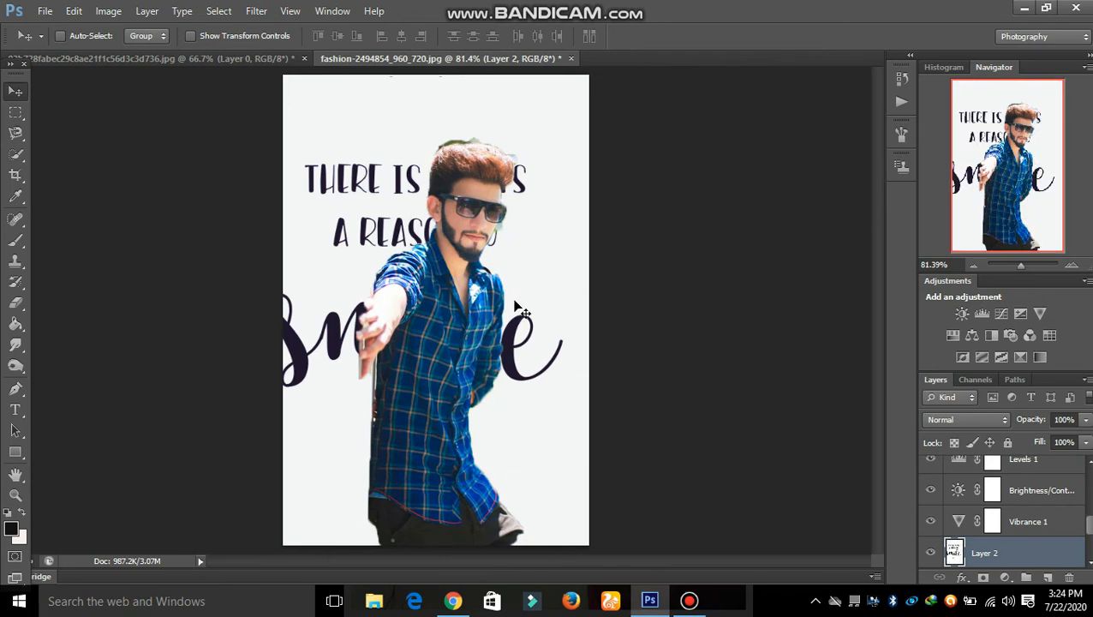
left_click_drag(974, 548, 966, 467)
scroll(968, 495, "up", 1)
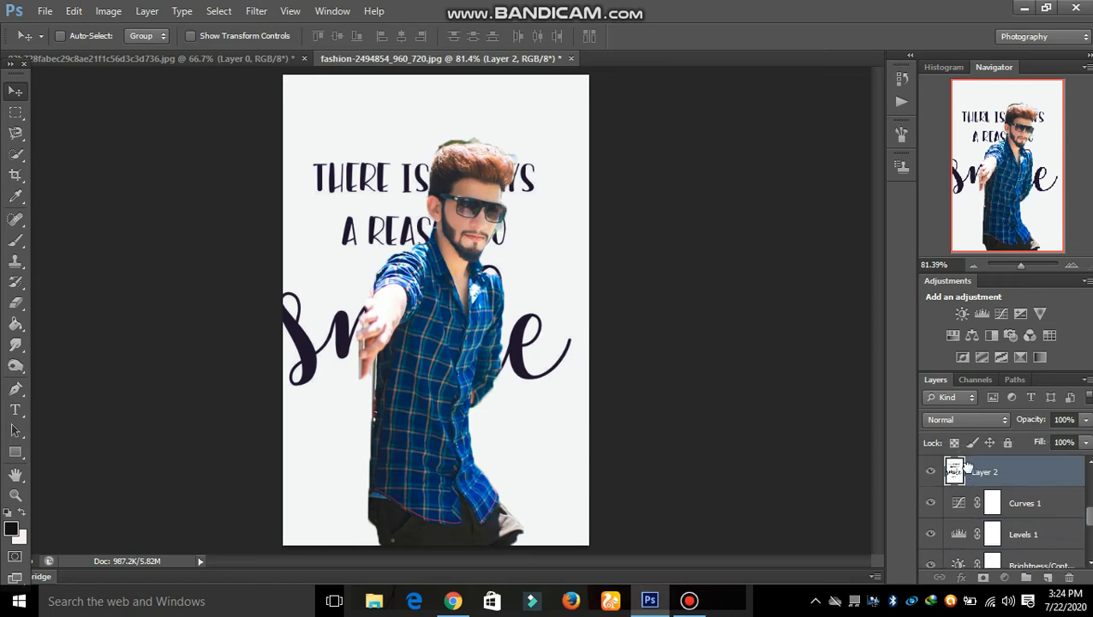
scroll(969, 470, "up", 2)
left_click_drag(976, 530, 976, 467)
scroll(976, 482, "up", 1)
scroll(972, 474, "up", 1)
scroll(977, 477, "up", 1)
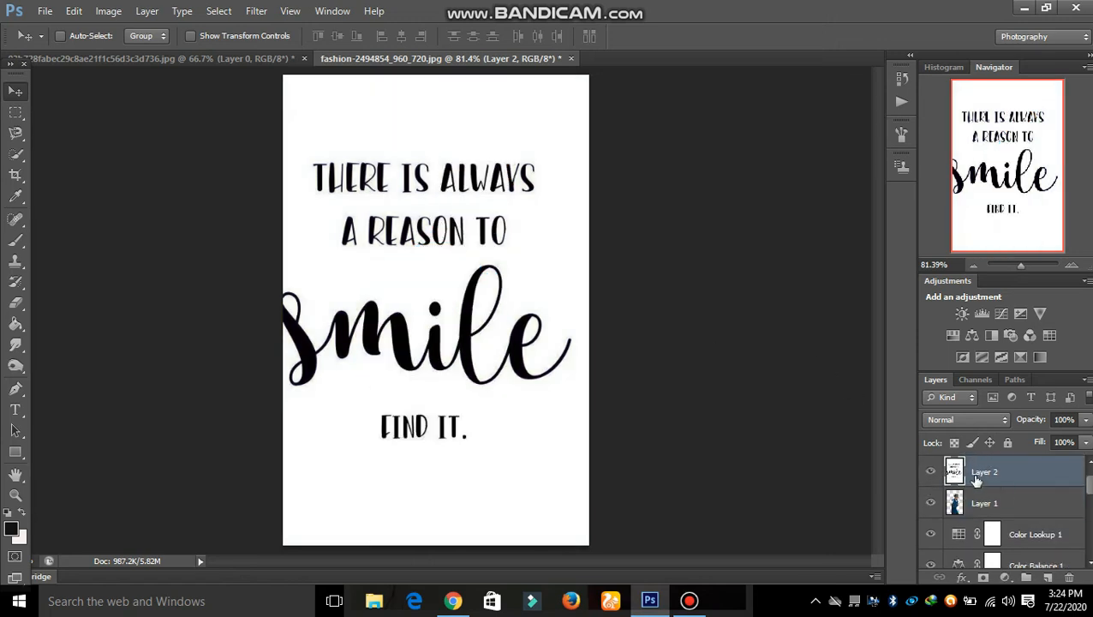
Blend the quote layer in Darken and scale it to 93.83% × 69.65% across the lower half.
left_click(957, 422)
left_click(949, 48)
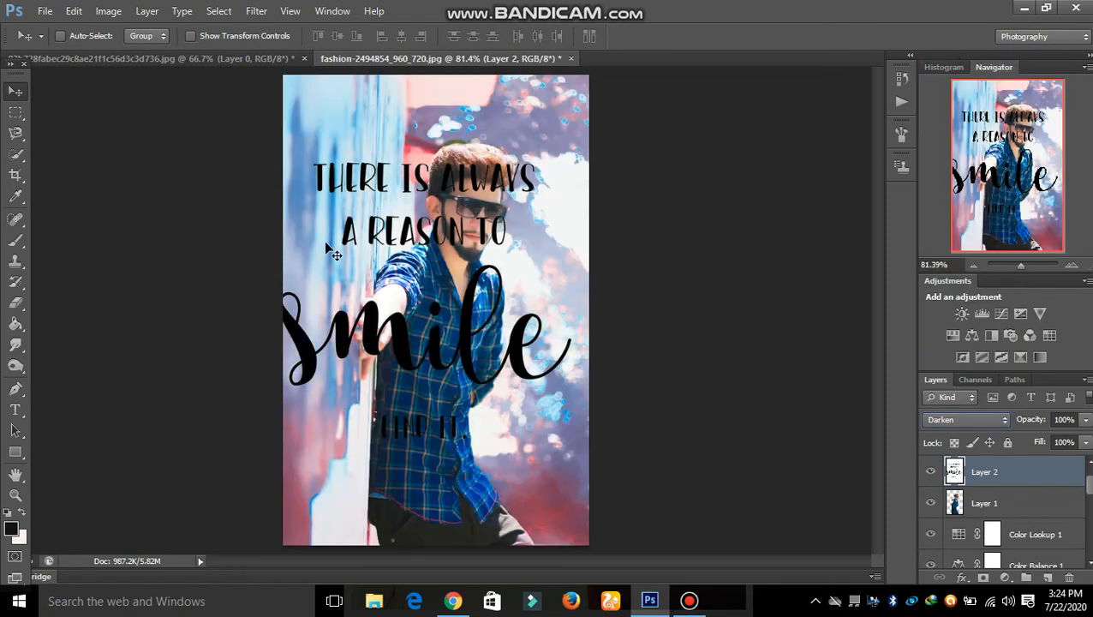
key("ctrl+t")
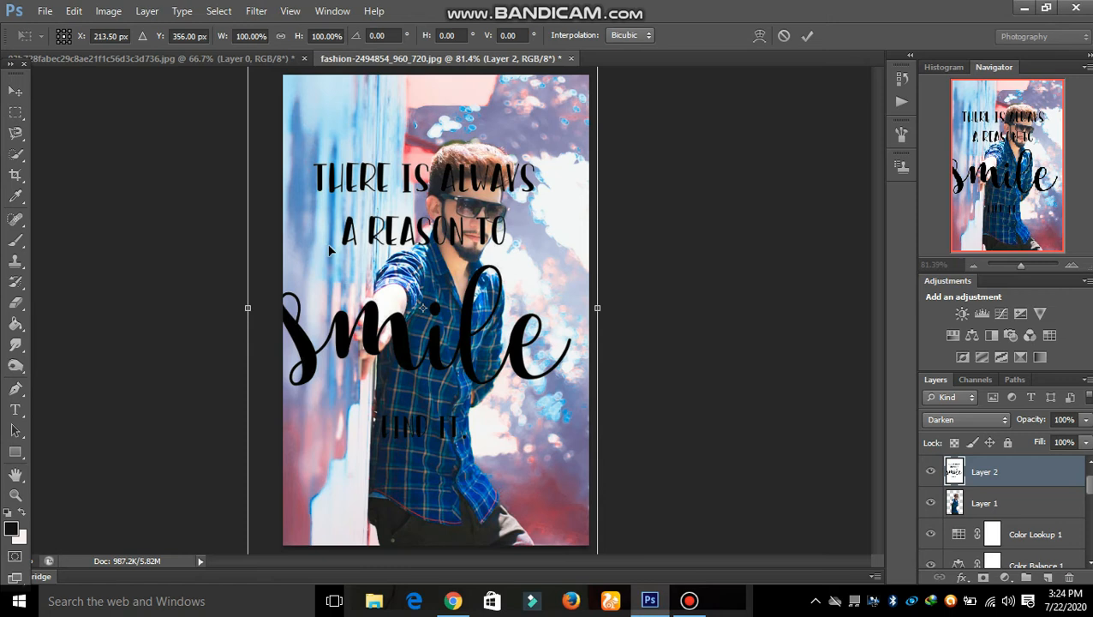
left_click_drag(573, 504, 570, 452)
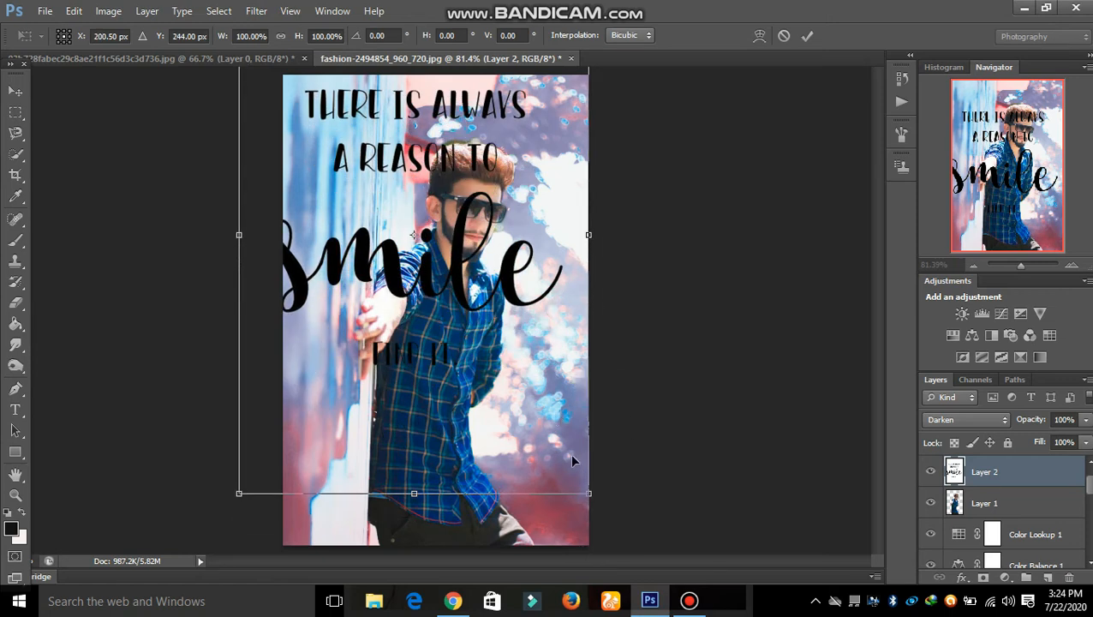
left_click_drag(587, 490, 526, 232)
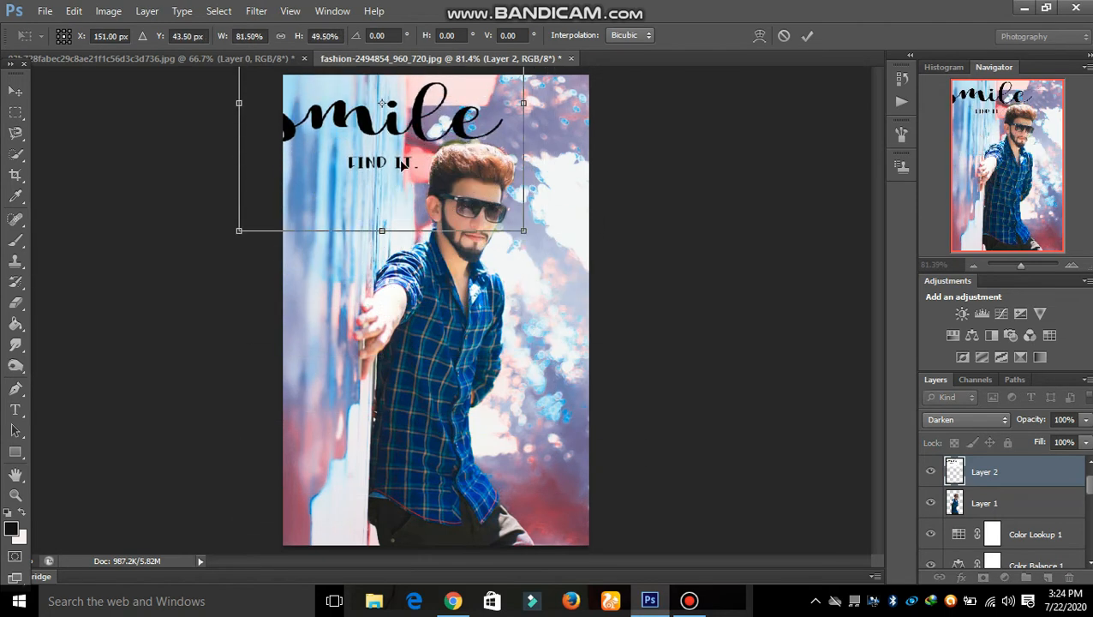
left_click_drag(369, 89, 456, 380)
left_click_drag(331, 270, 284, 167)
left_click_drag(446, 290, 486, 388)
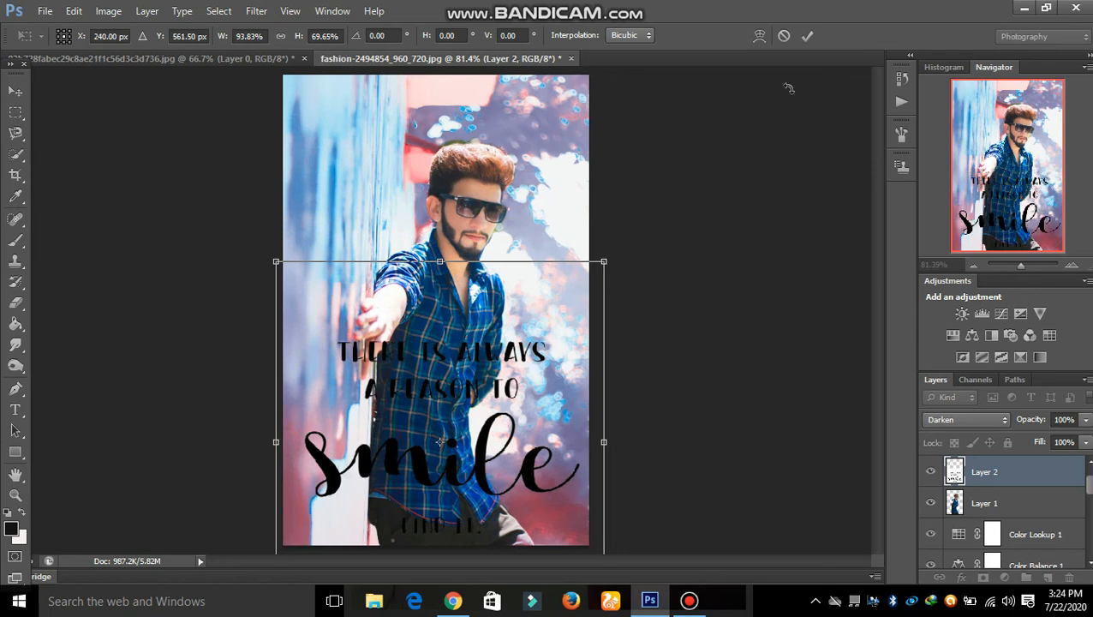
left_click(807, 36)
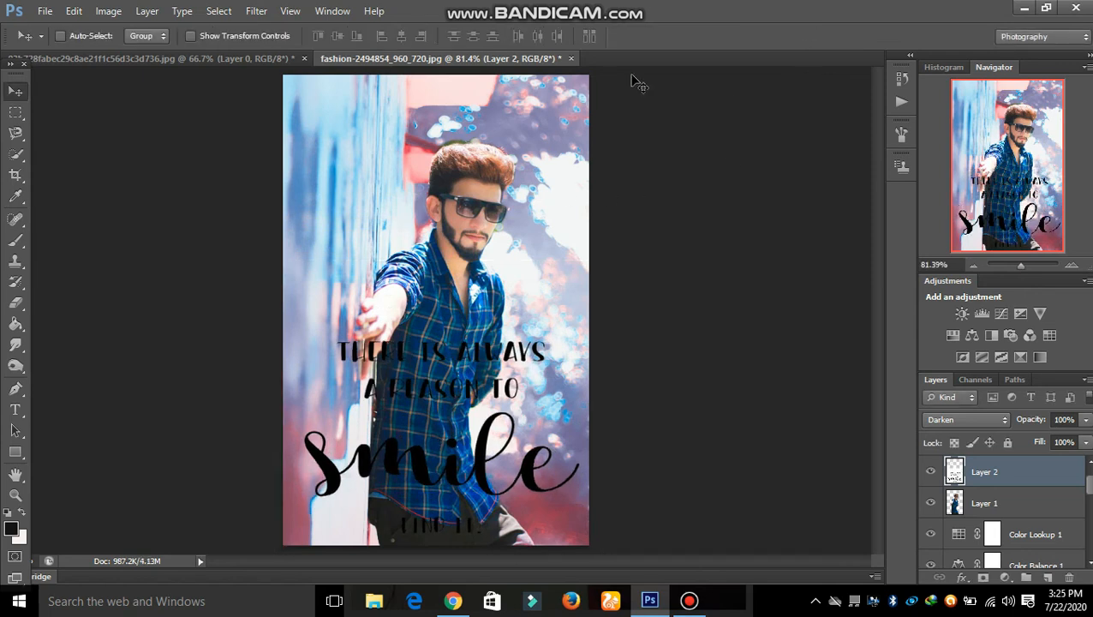
Create a new 16 × 10 inch document and marquee-select a central rectangle.
key("ctrl+n")
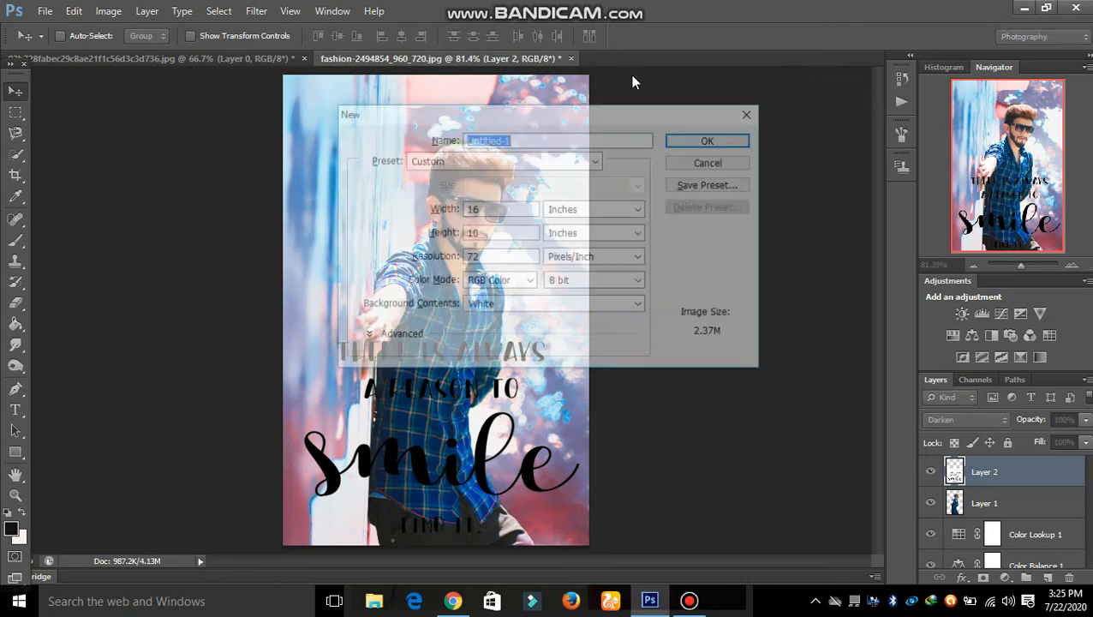
left_click(698, 142)
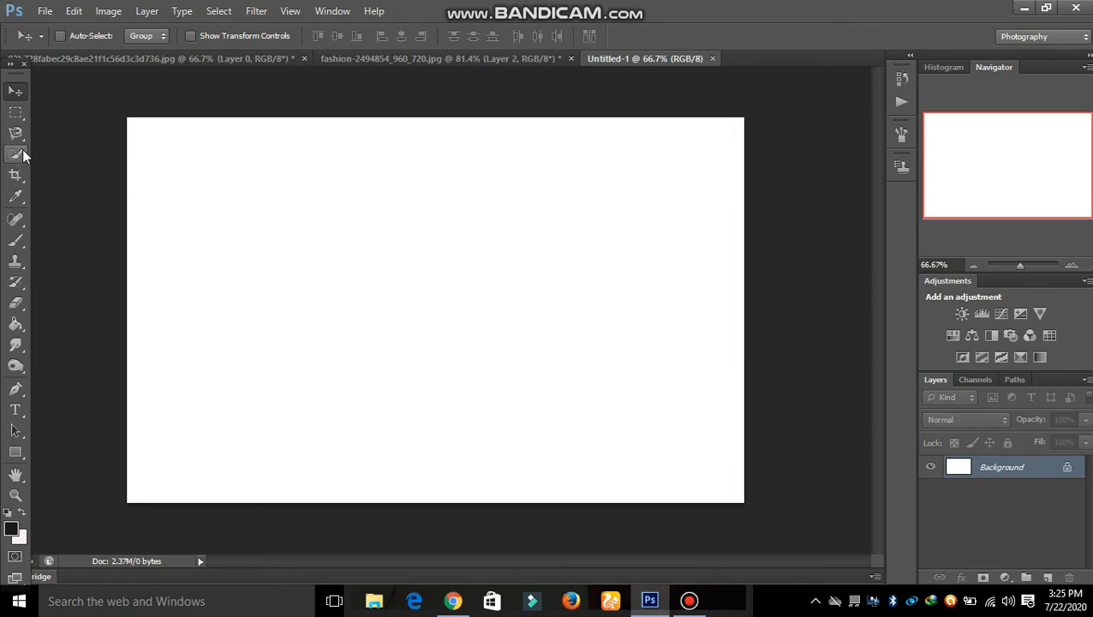
left_click(16, 113)
left_click_drag(203, 151, 696, 478)
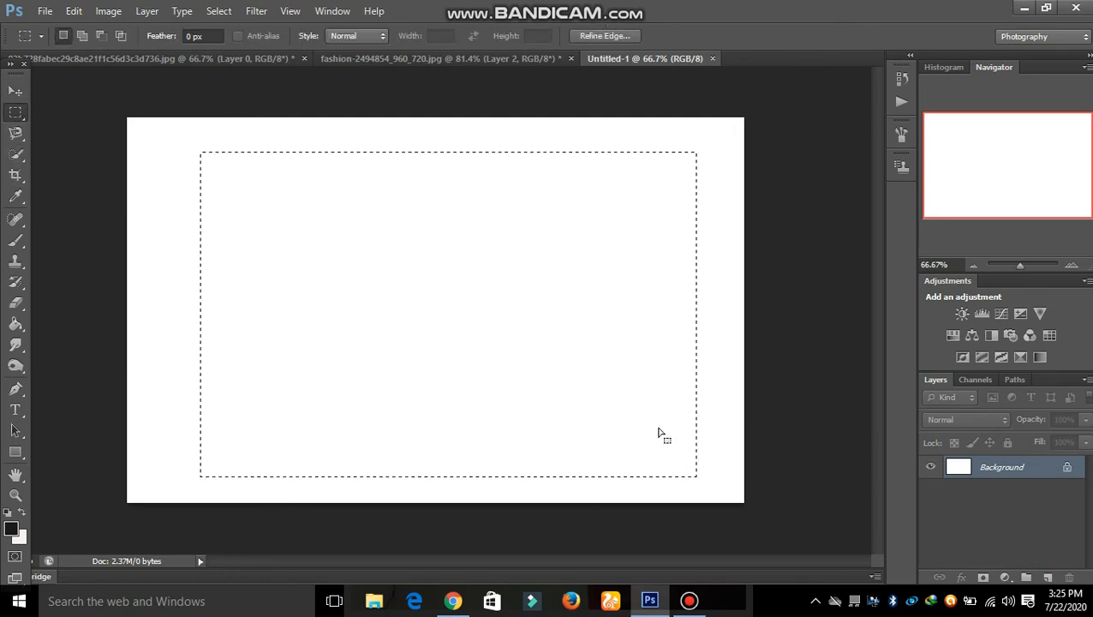
Convert the Background to Layer 0 and delete the selected centre, leaving a white border.
double_click(970, 465)
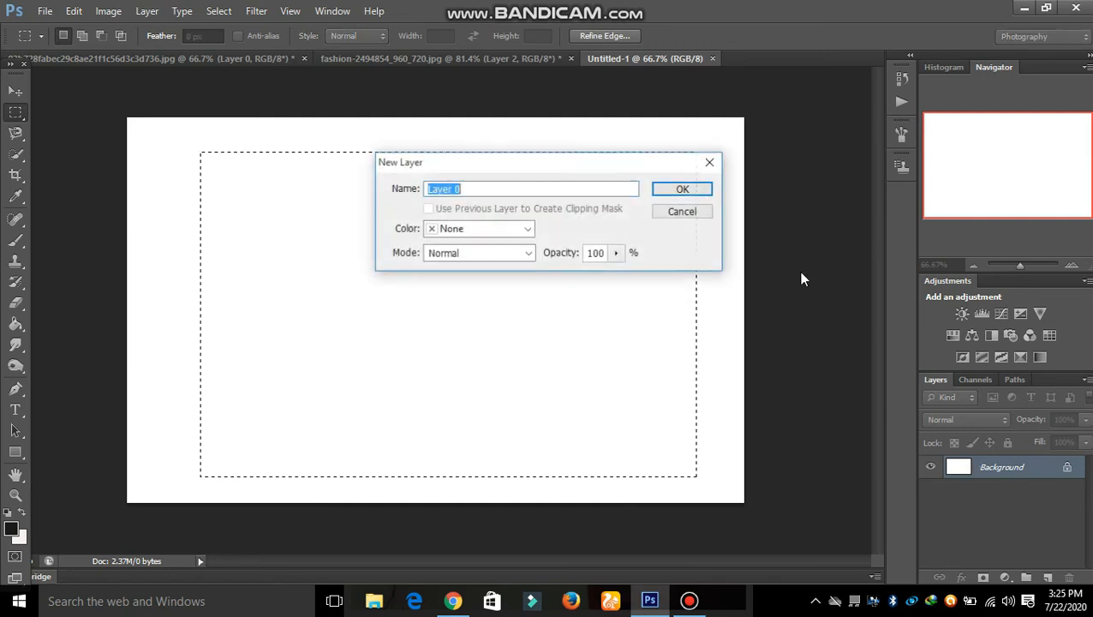
left_click(699, 191)
key("Delete")
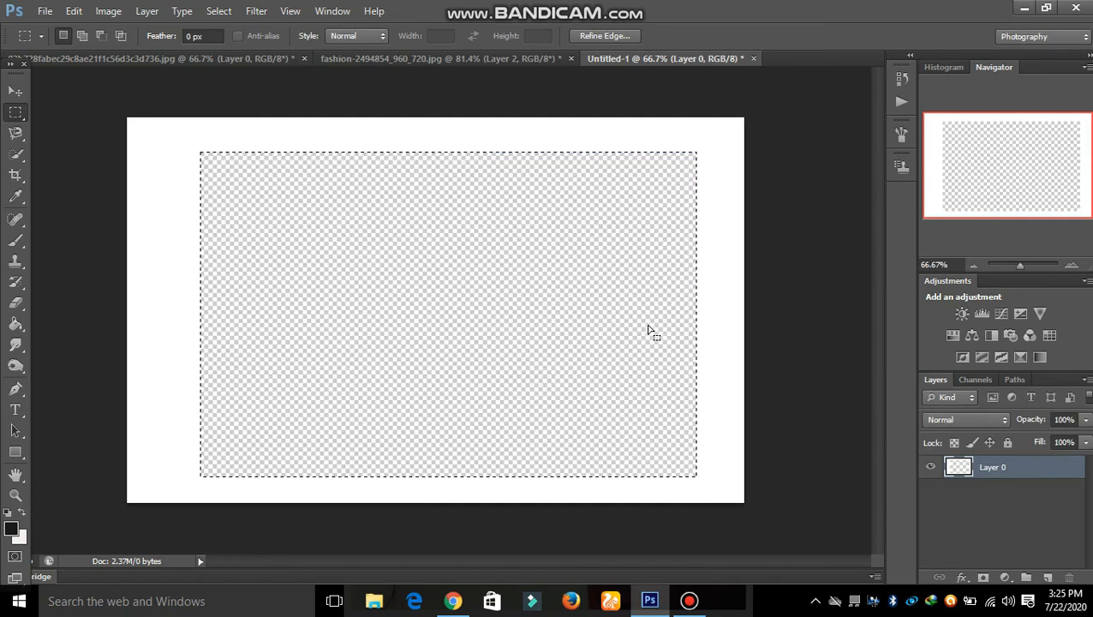
left_click(14, 86)
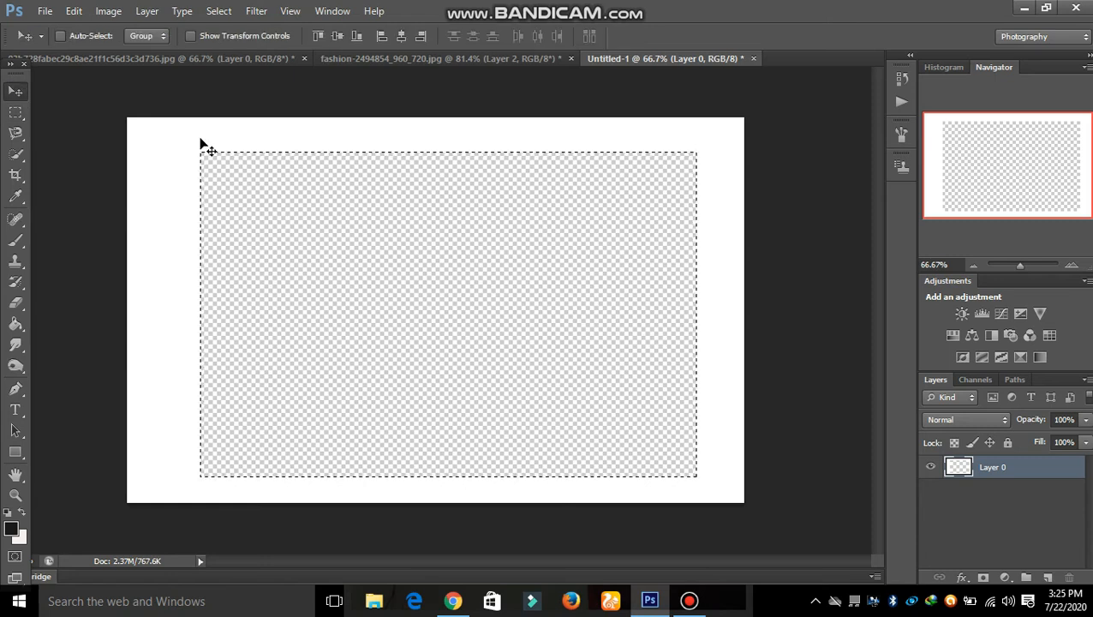
left_click_drag(226, 149, 268, 100)
Drop the white frame into the portrait as Layer 3 and roughly scale and position it.
left_click_drag(378, 69, 324, 97)
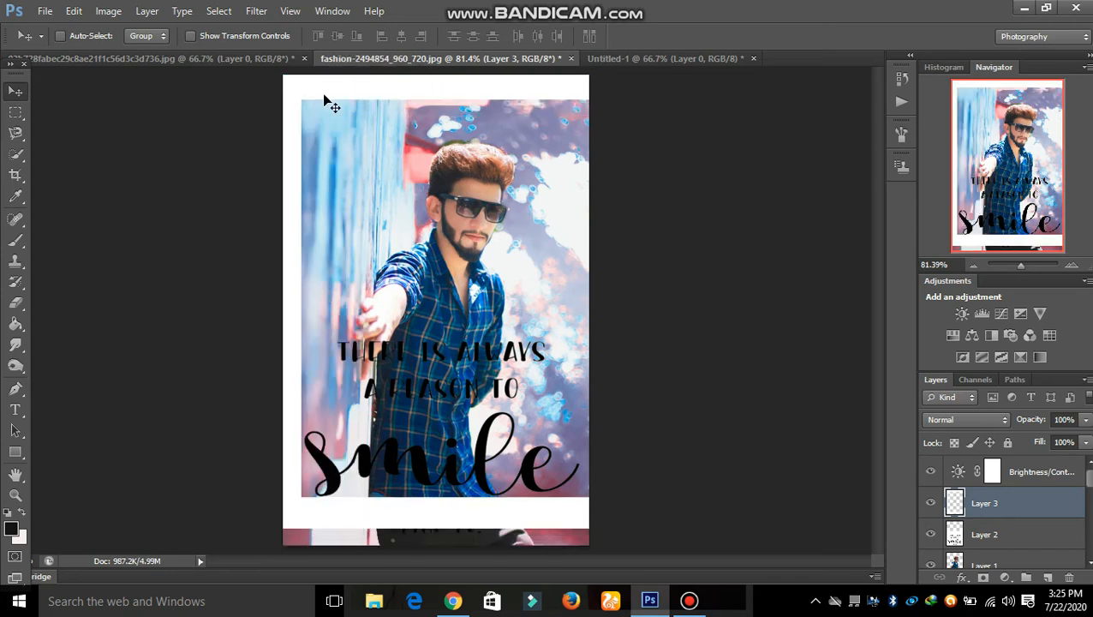
key("ctrl+t")
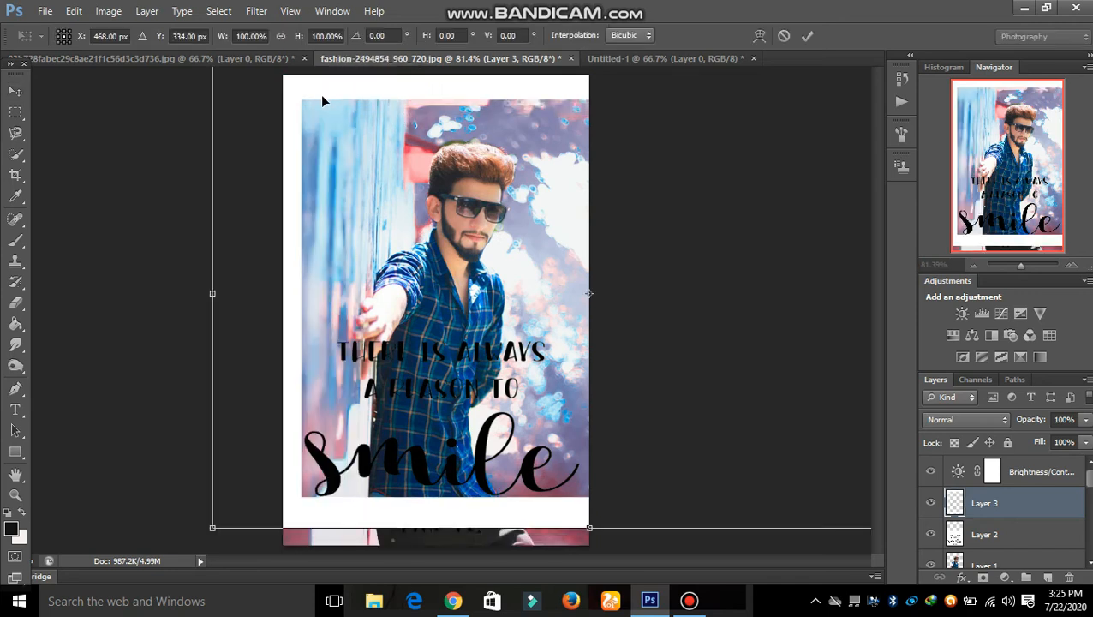
left_click_drag(561, 407, 336, 376)
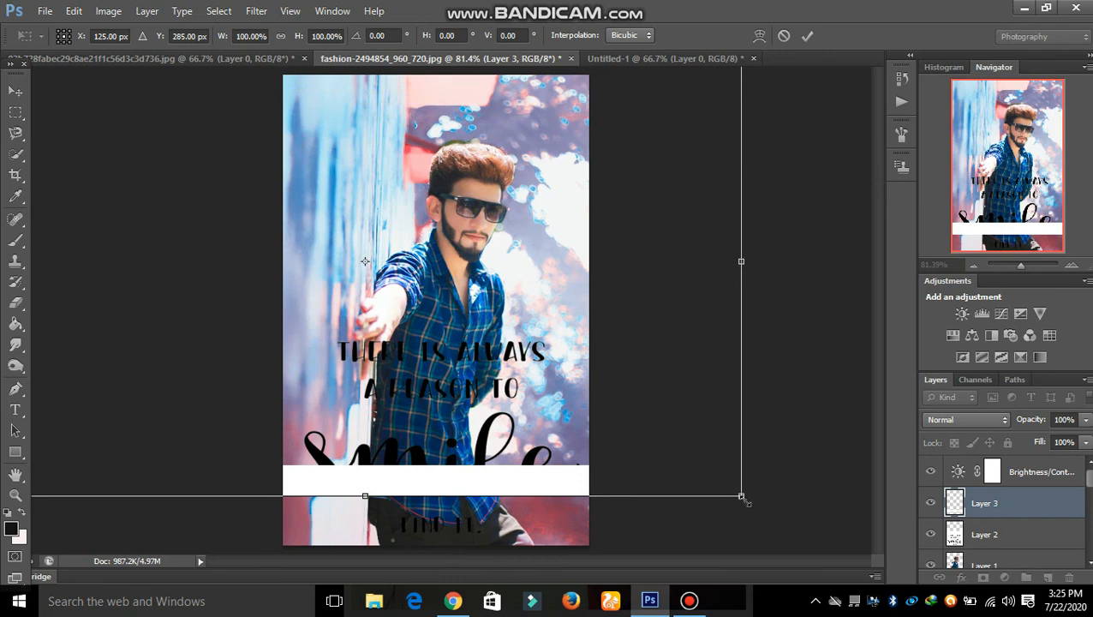
left_click_drag(742, 497, 621, 553)
left_click_drag(156, 312, 266, 245)
left_click_drag(731, 493, 398, 334)
left_click_drag(288, 239, 428, 458)
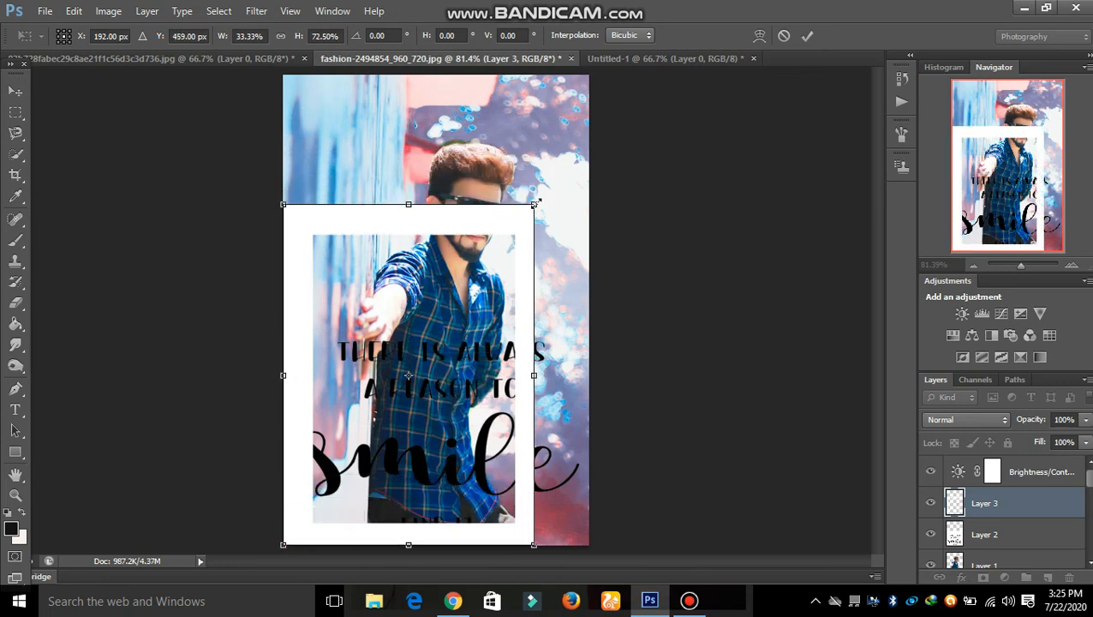
Stretch the frame out to the canvas edges and commit the transform.
left_click_drag(536, 203, 597, 76)
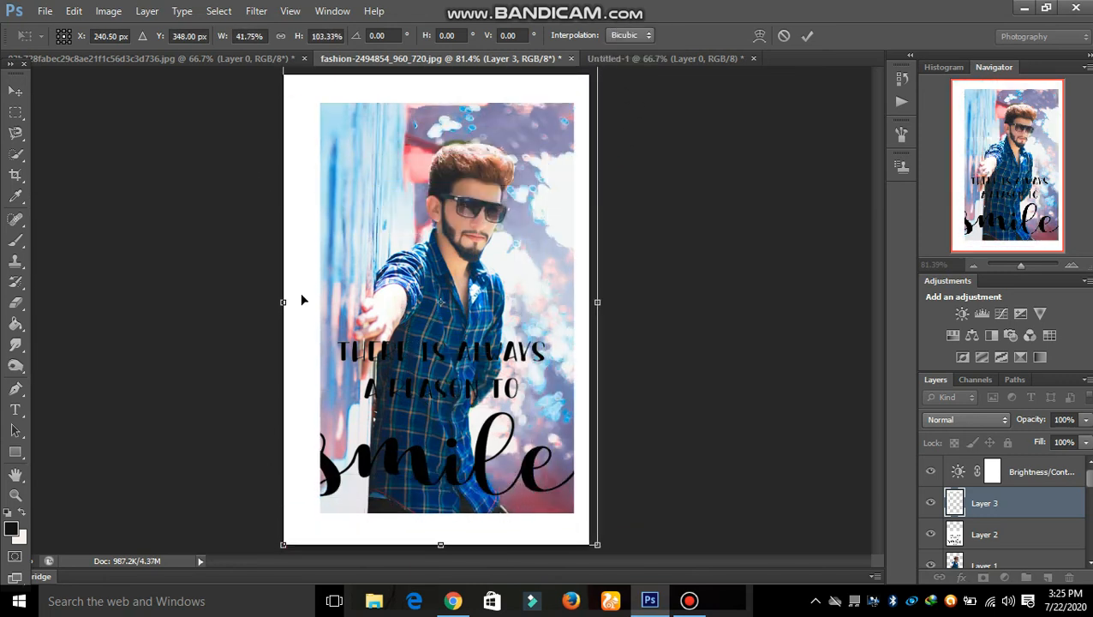
left_click_drag(286, 302, 258, 302)
left_click_drag(598, 542, 607, 561)
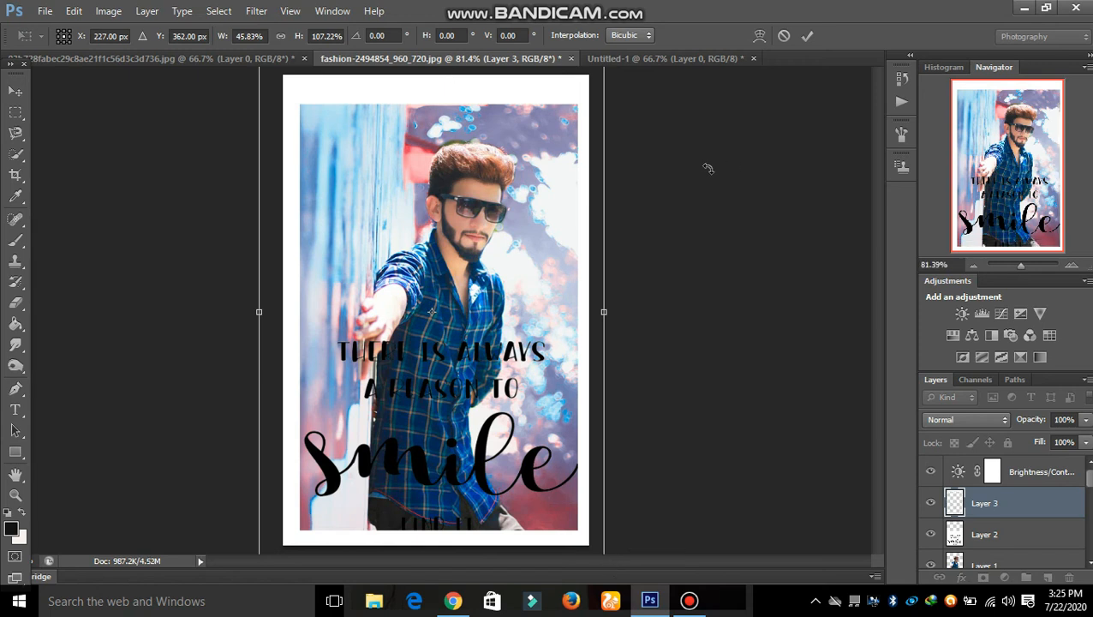
key("Left")
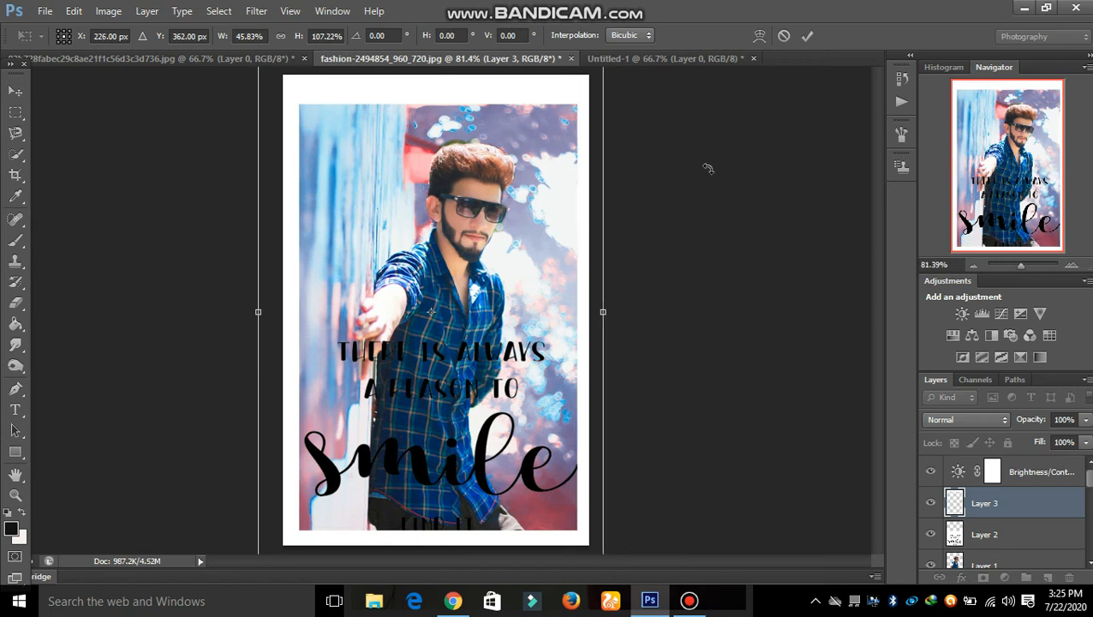
key("ctrl+minus")
key("ctrl+minus")
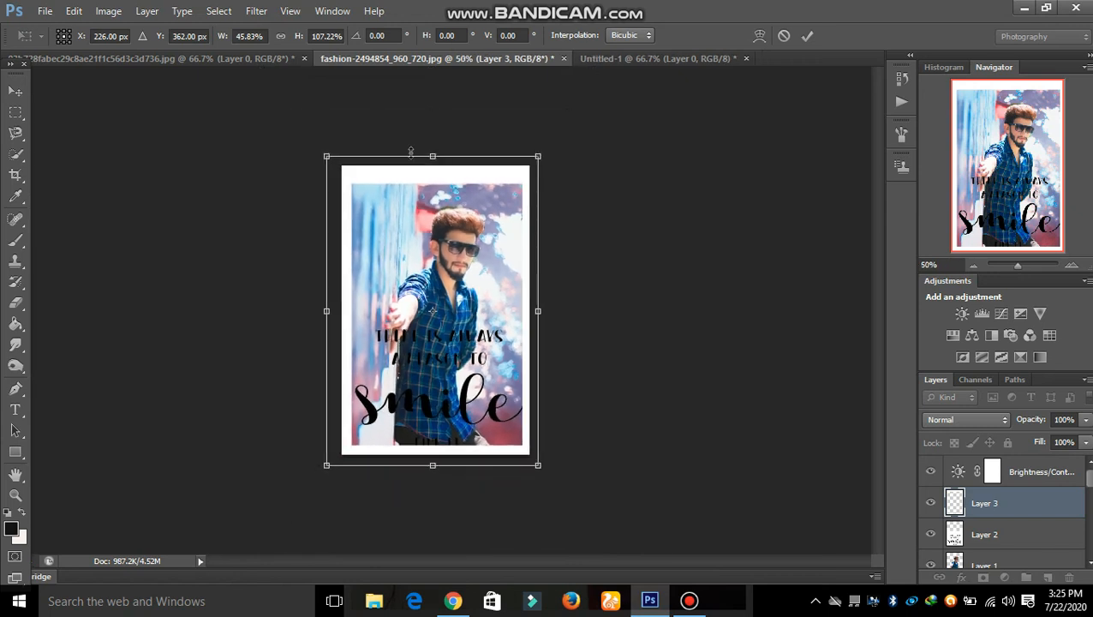
left_click_drag(434, 157, 435, 145)
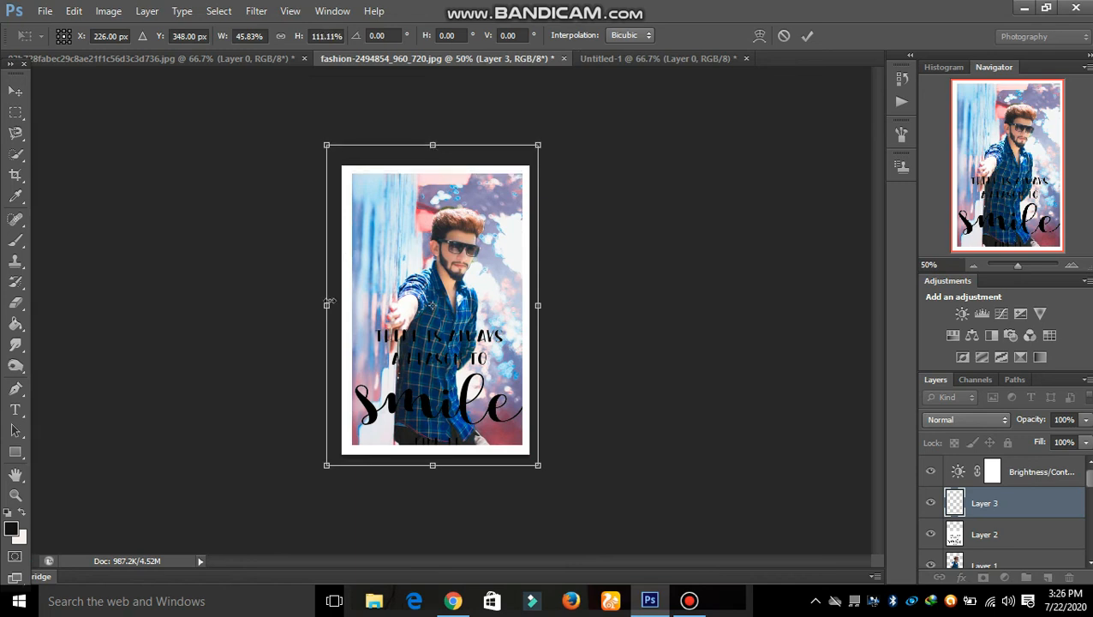
left_click_drag(329, 303, 321, 304)
left_click(807, 35)
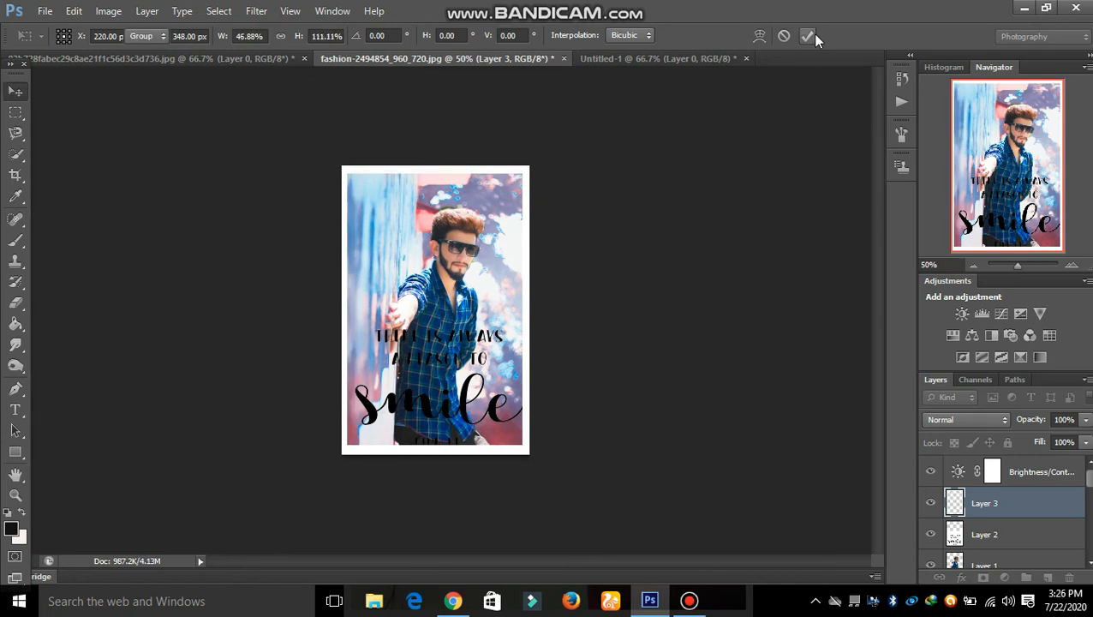
Check the edges and extend the frame slightly downward to 100.19% × 101%.
key("ctrl+plus")
key("ctrl+plus")
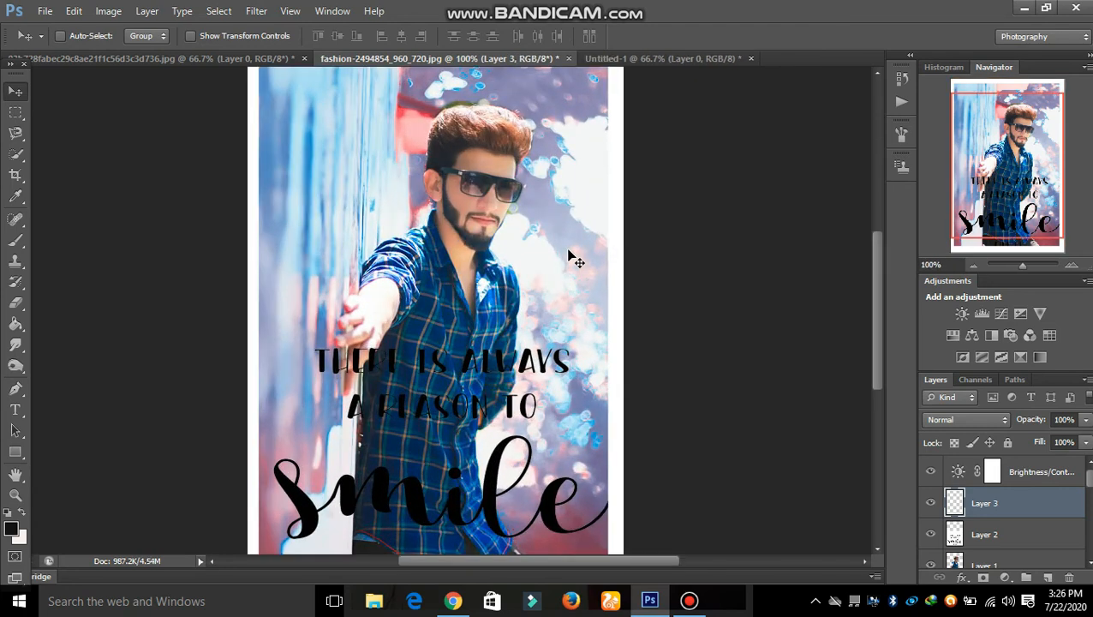
key("ctrl+minus")
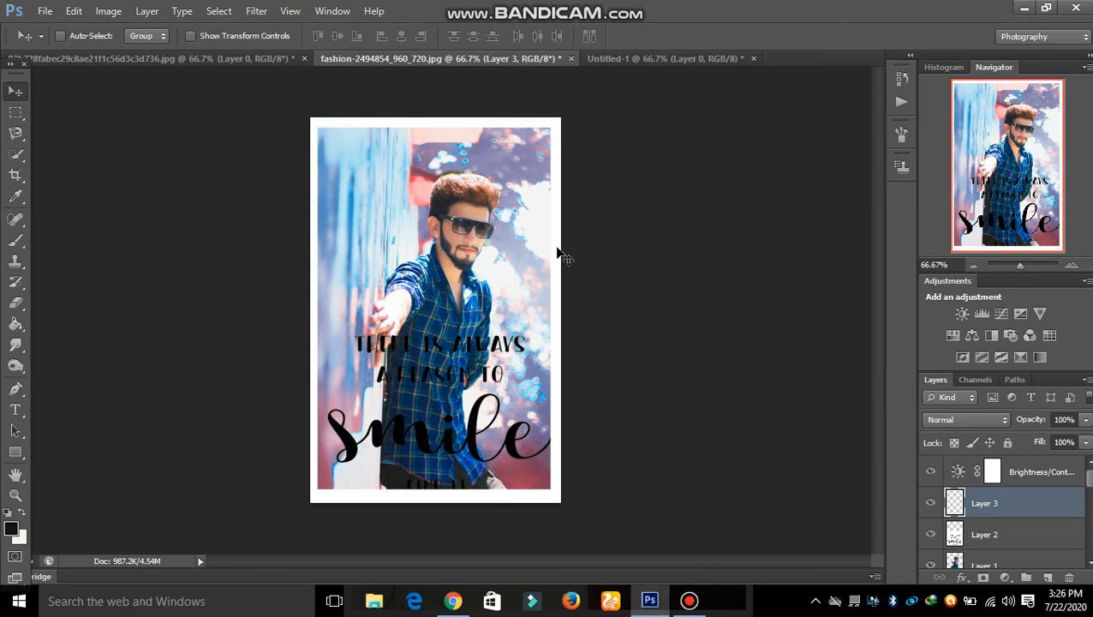
key("ctrl+t")
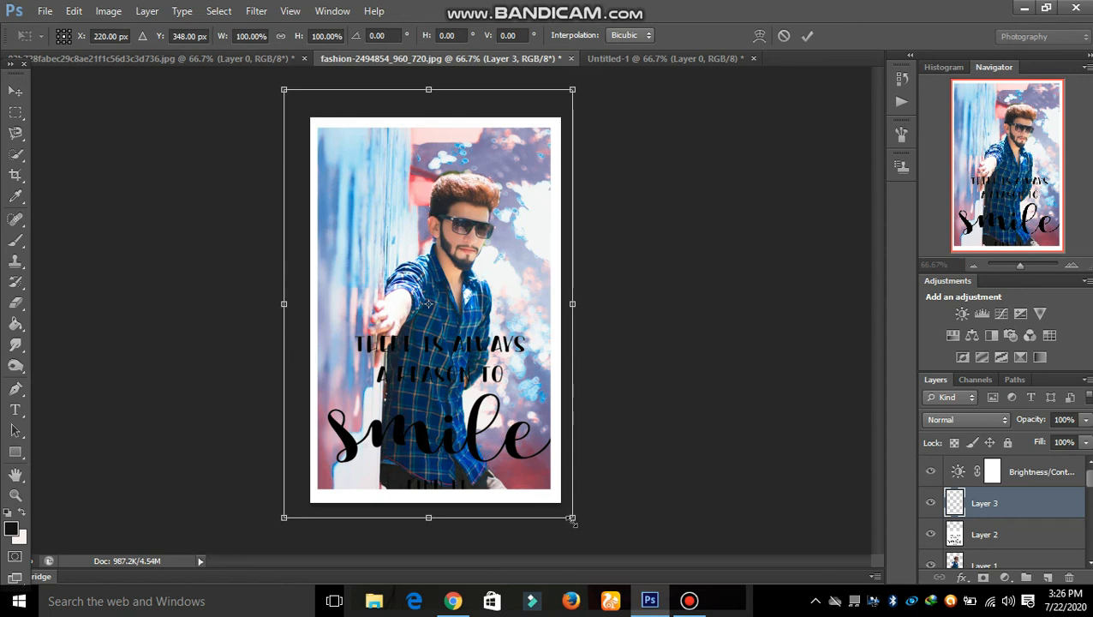
left_click_drag(572, 518, 575, 520)
left_click(807, 36)
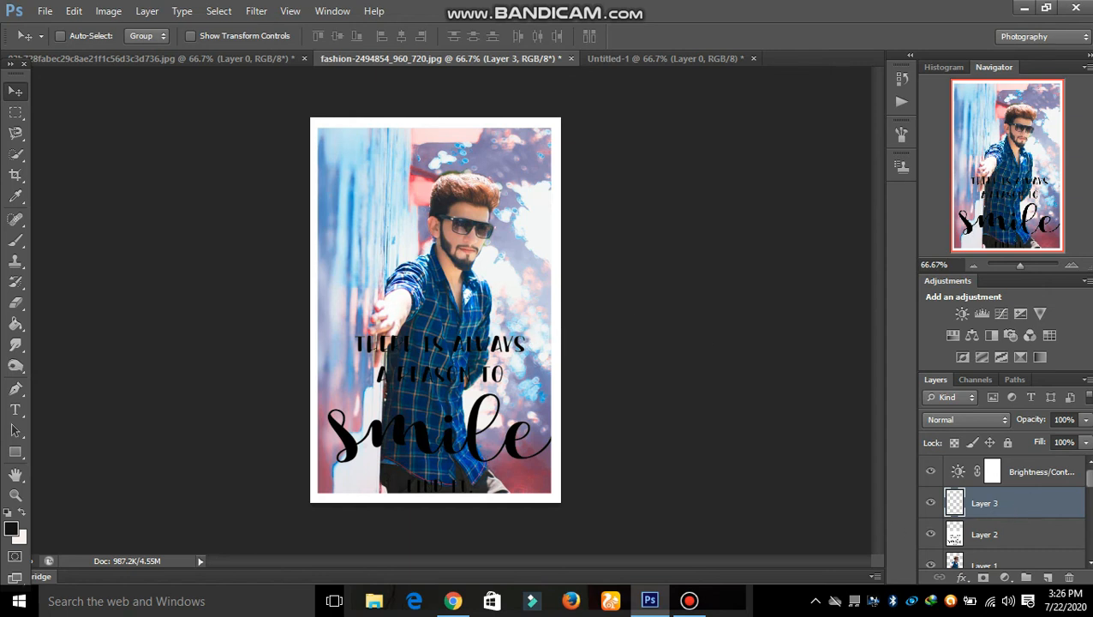
Brighten the Layer 1 photo with a Levels midtone of 1.13.
left_click(1001, 566)
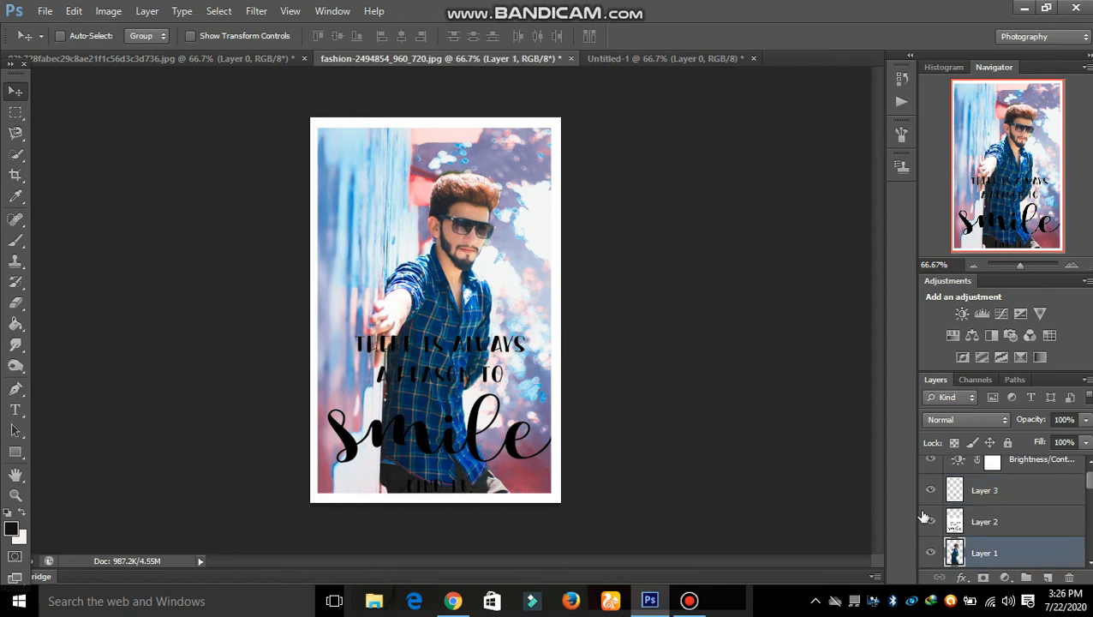
key("ctrl+l")
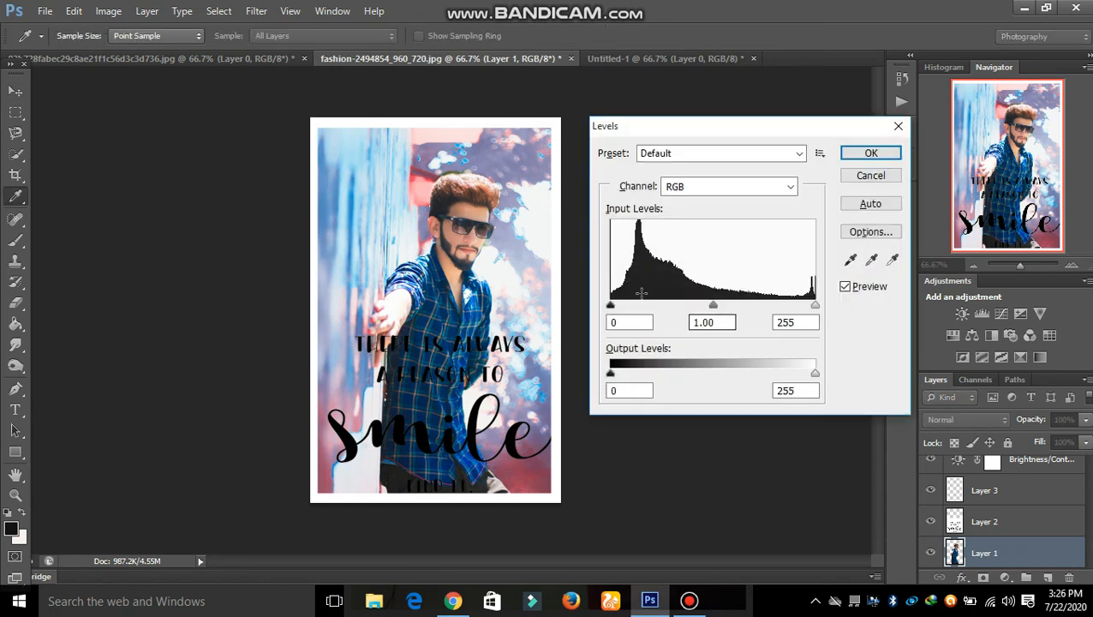
left_click_drag(707, 314, 704, 313)
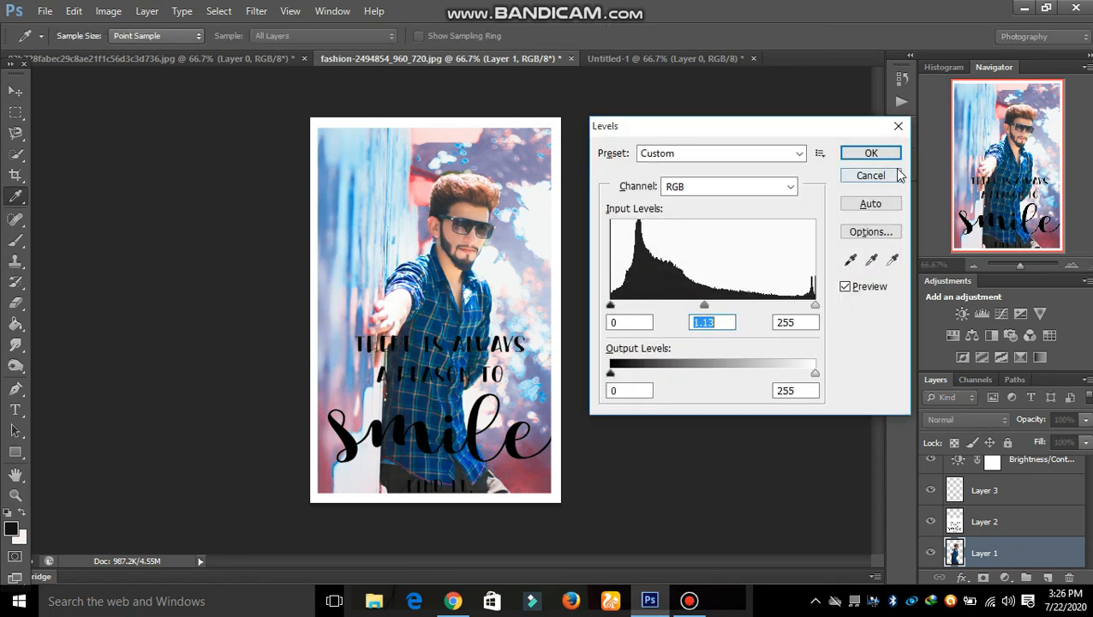
left_click(871, 153)
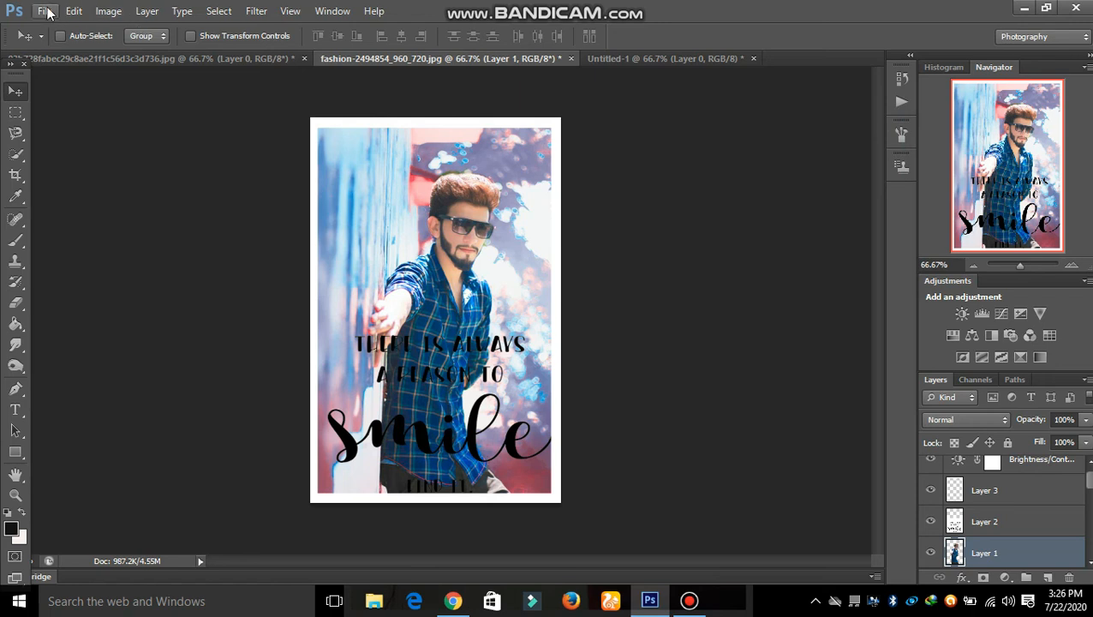
Save the image as a JPEG named '1' at Quality 12 (Maximum).
left_click(46, 11)
left_click(73, 204)
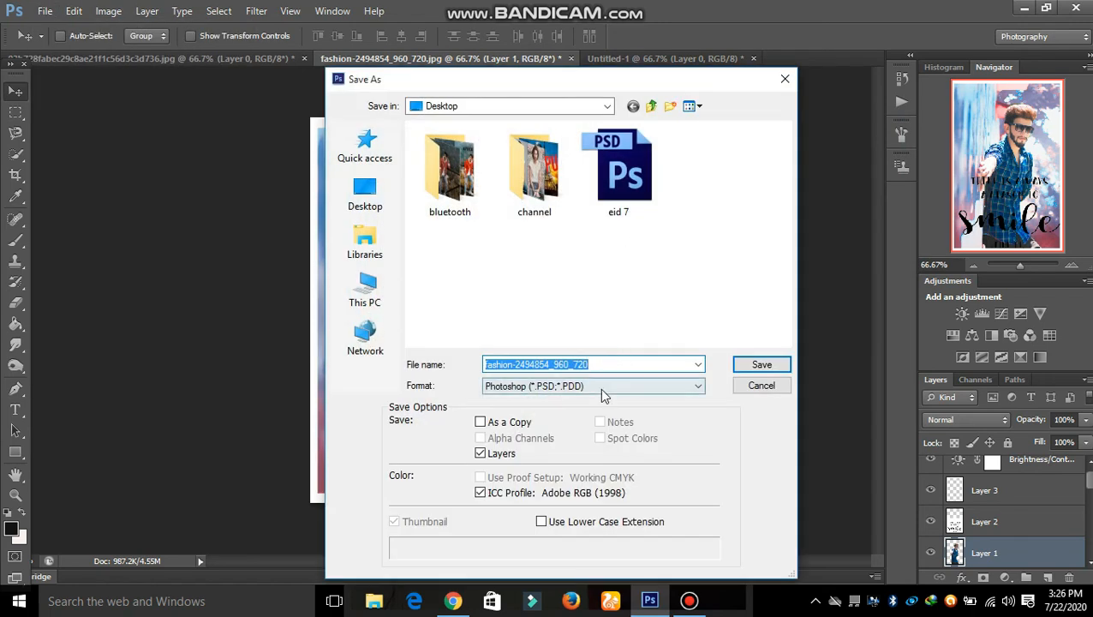
left_click(604, 392)
left_click(548, 485)
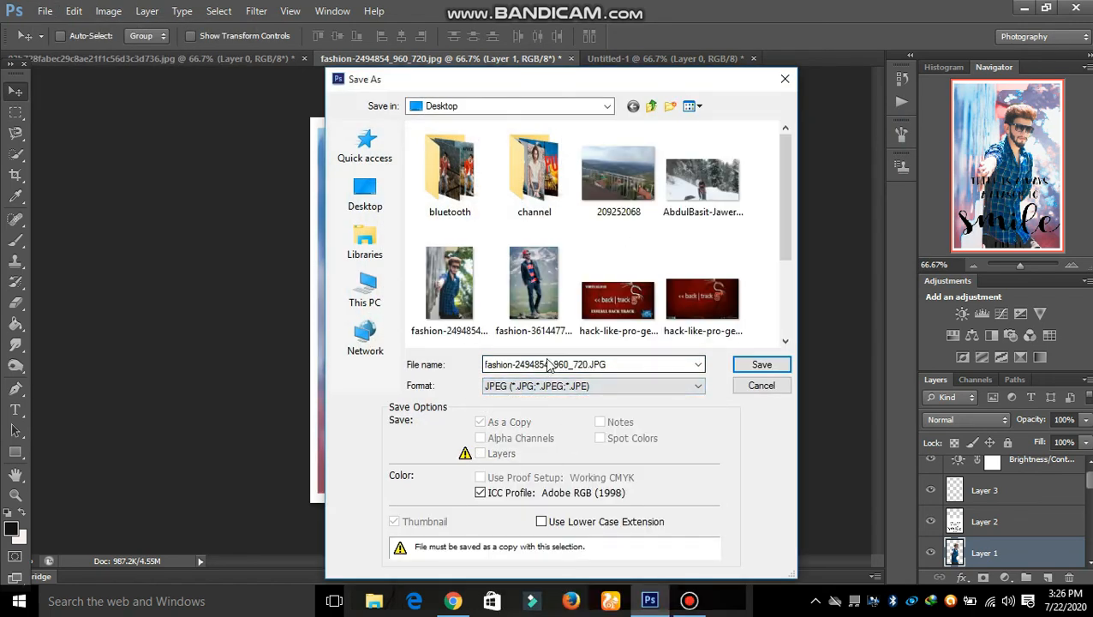
double_click(548, 364)
type("1")
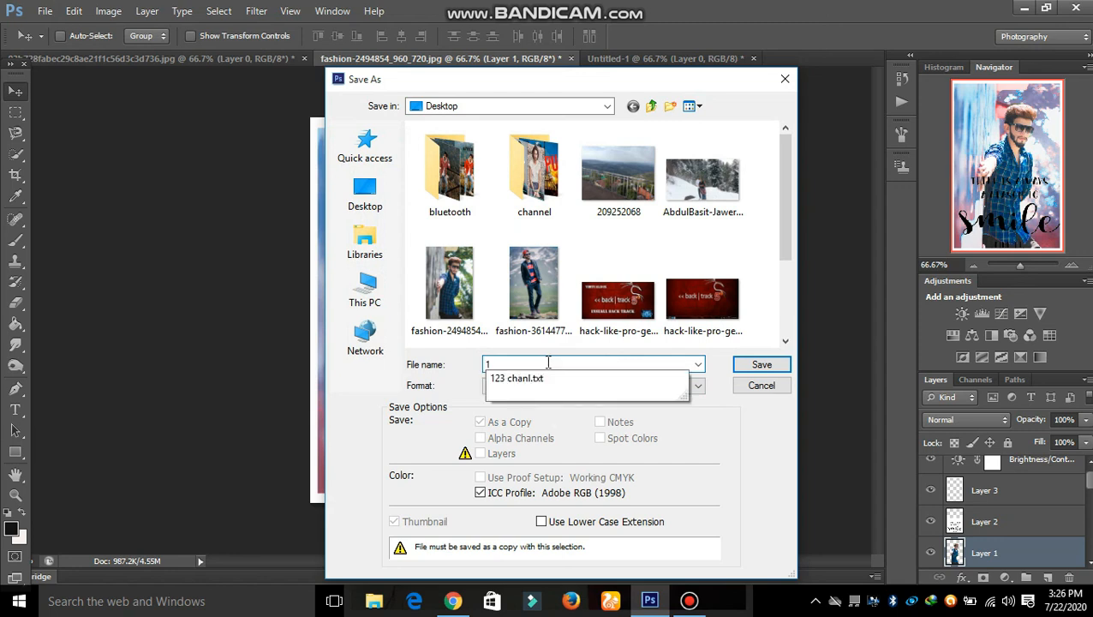
left_click(761, 364)
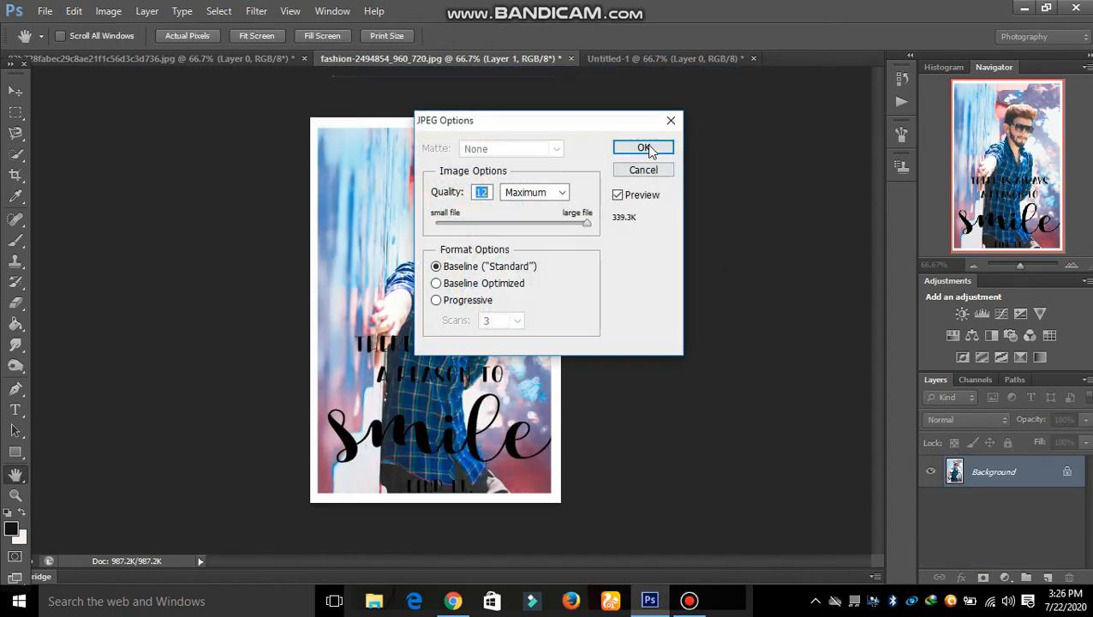
left_click(644, 148)
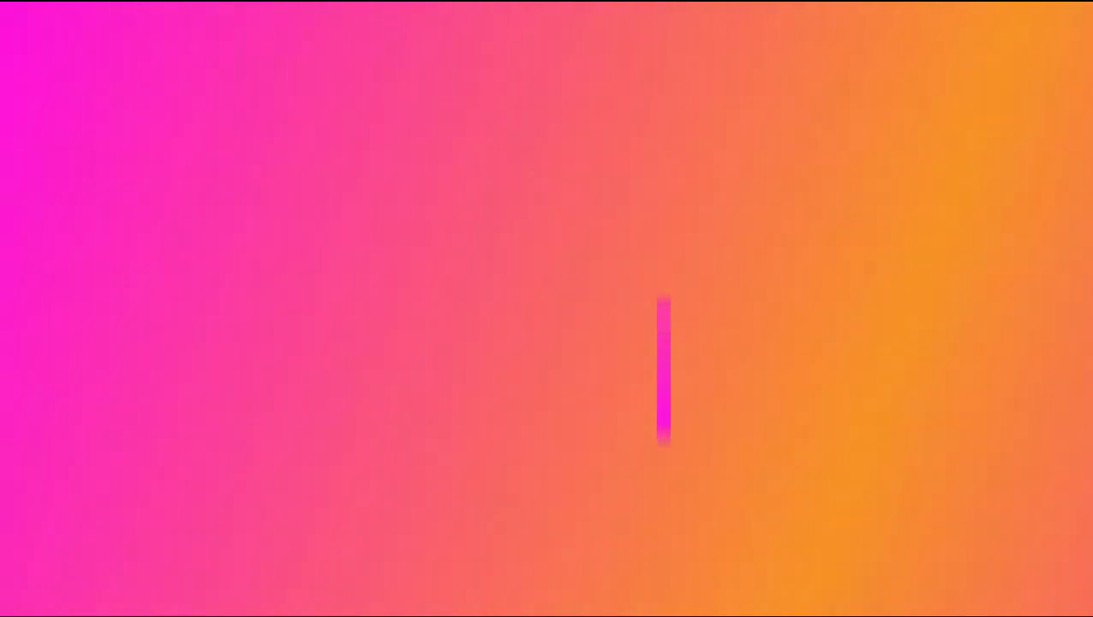